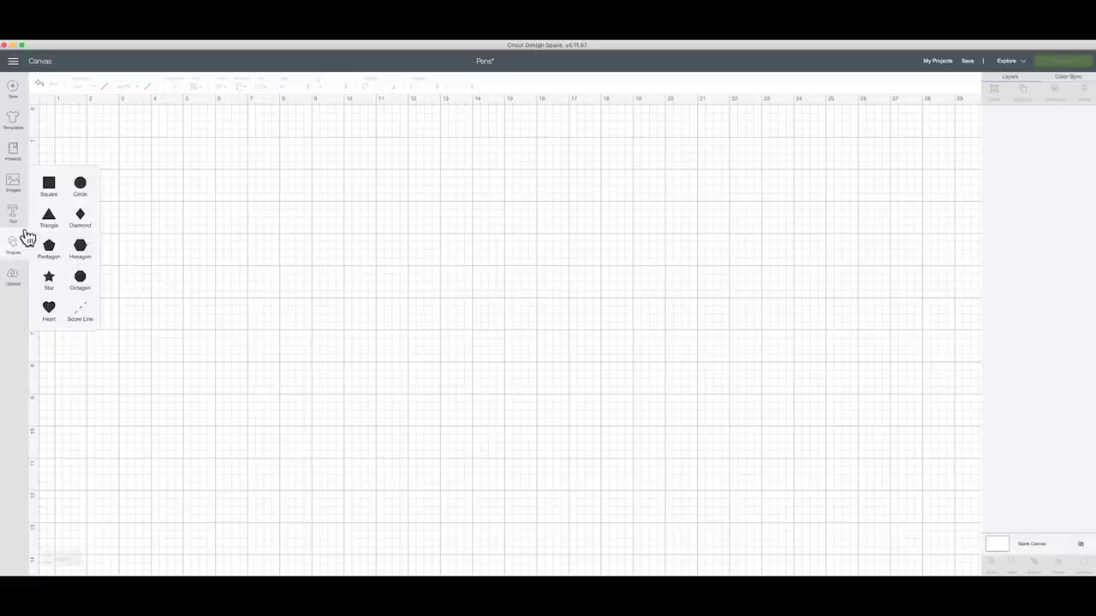
Add a square to the canvas and change its material colour to light pink.
left_click(49, 186)
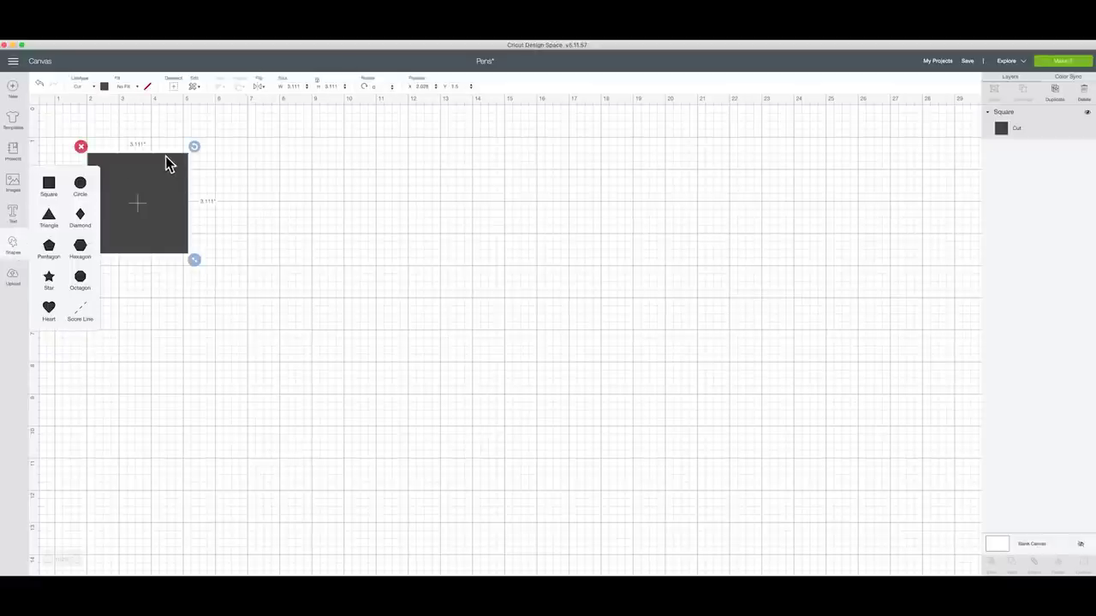
left_click(103, 87)
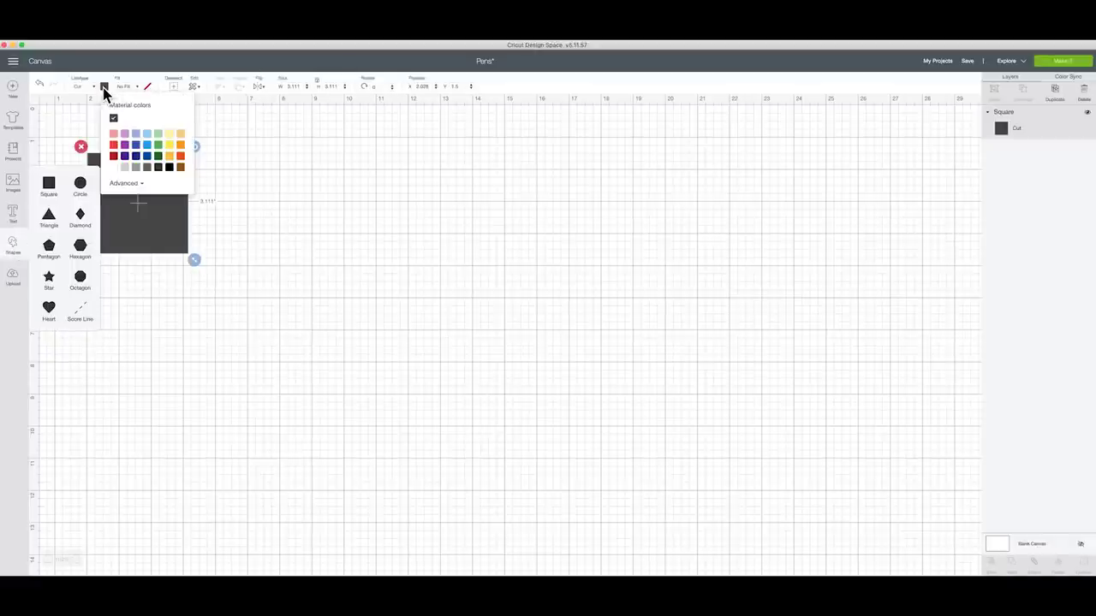
left_click(114, 134)
left_click(232, 277)
left_click(145, 210)
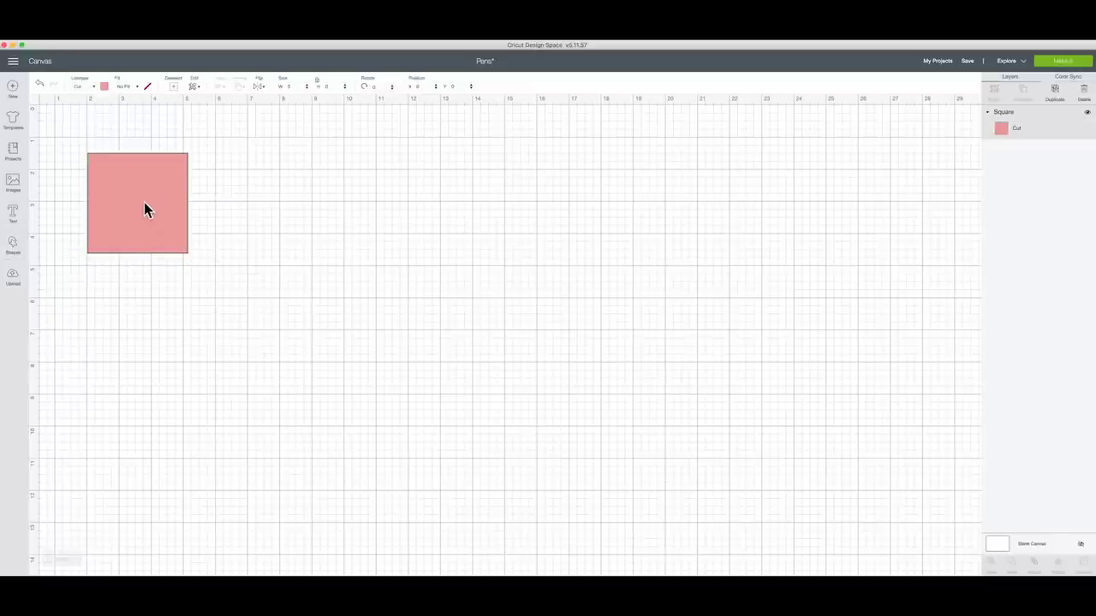
Set the pink square's size to 5 by 5 inches.
double_click(297, 86)
type("3")
key("Return")
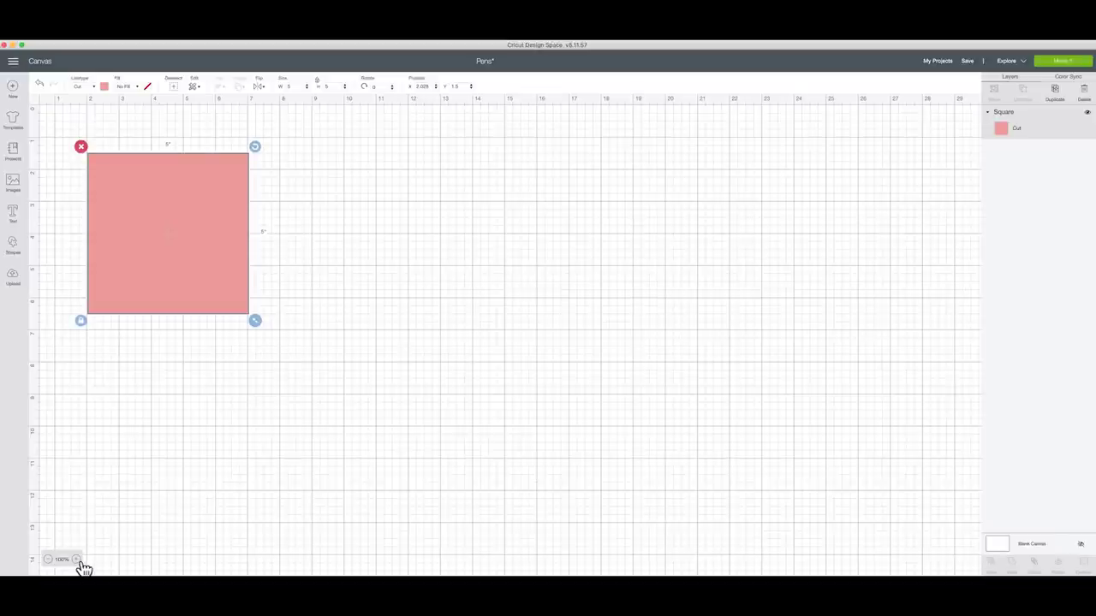
Add a second square to the canvas and change its material colour to white.
left_click(77, 560)
left_click(78, 561)
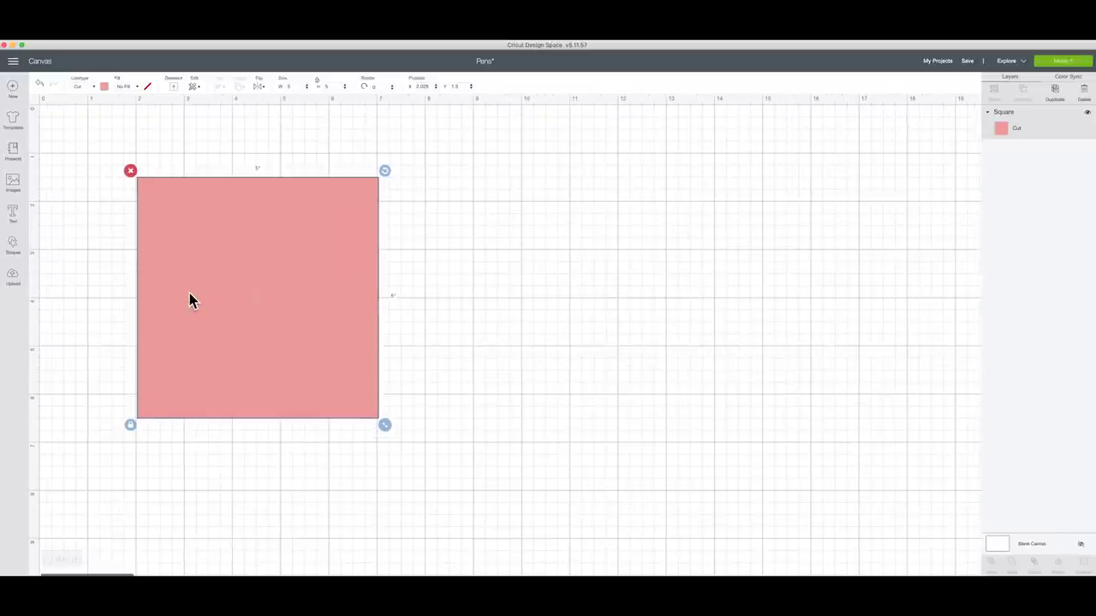
left_click(78, 562)
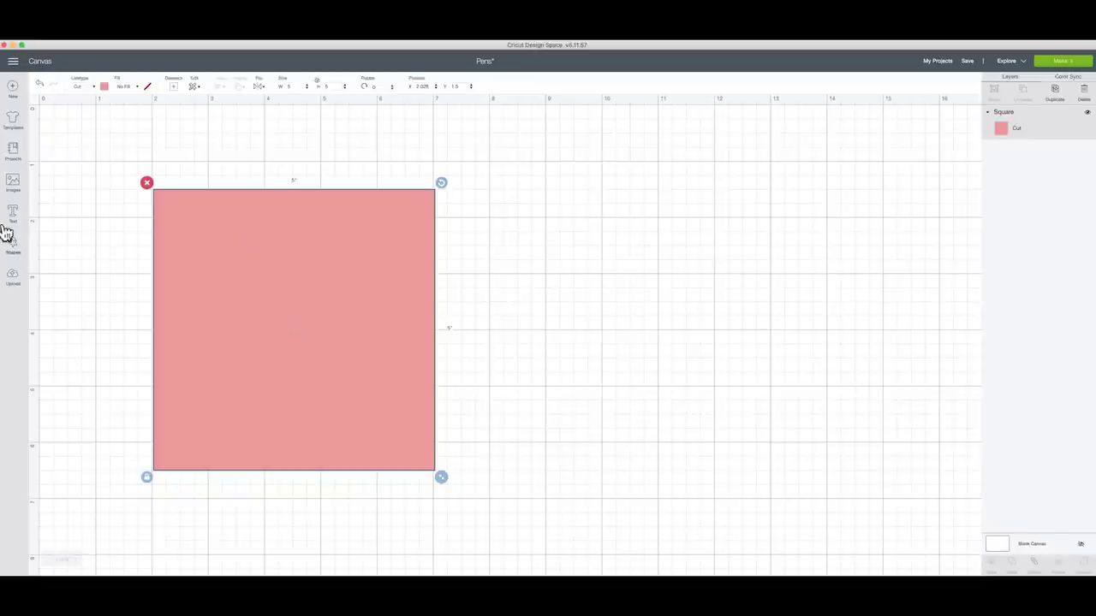
left_click(19, 251)
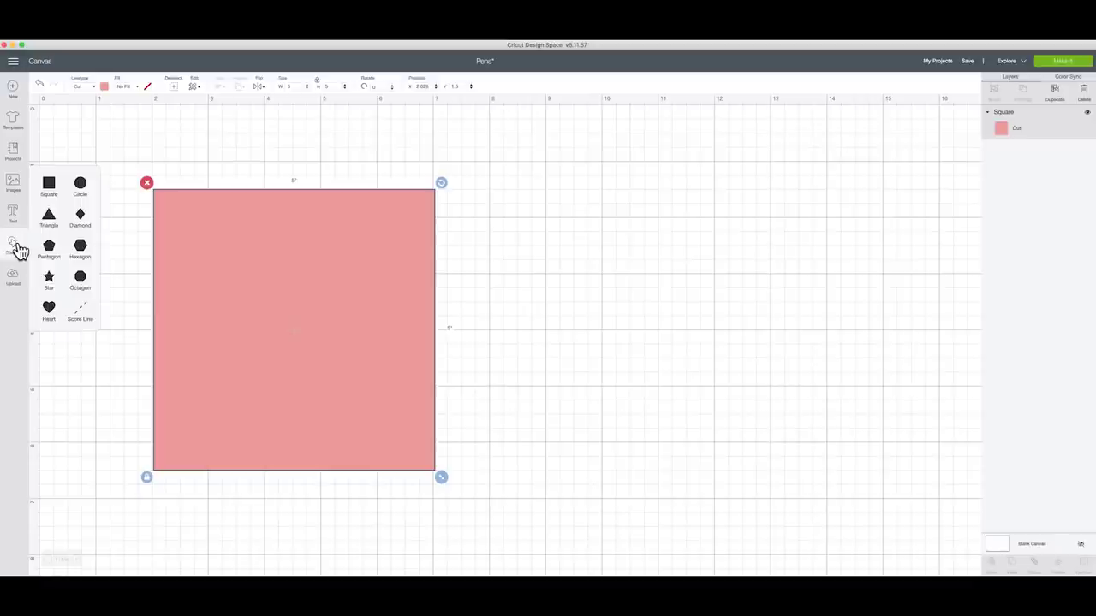
left_click(50, 185)
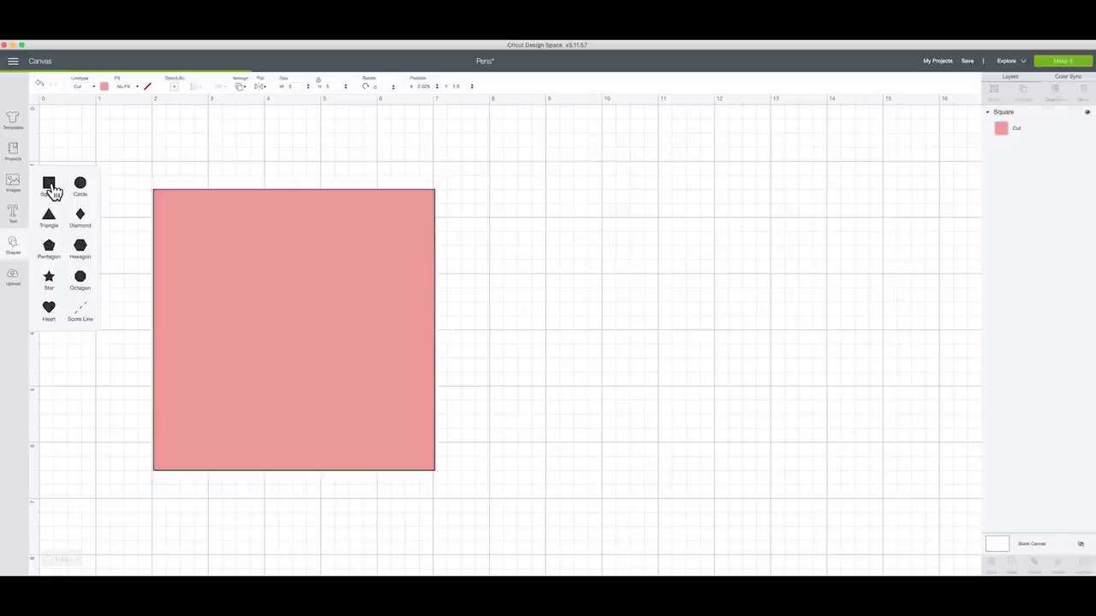
left_click(105, 87)
left_click(113, 168)
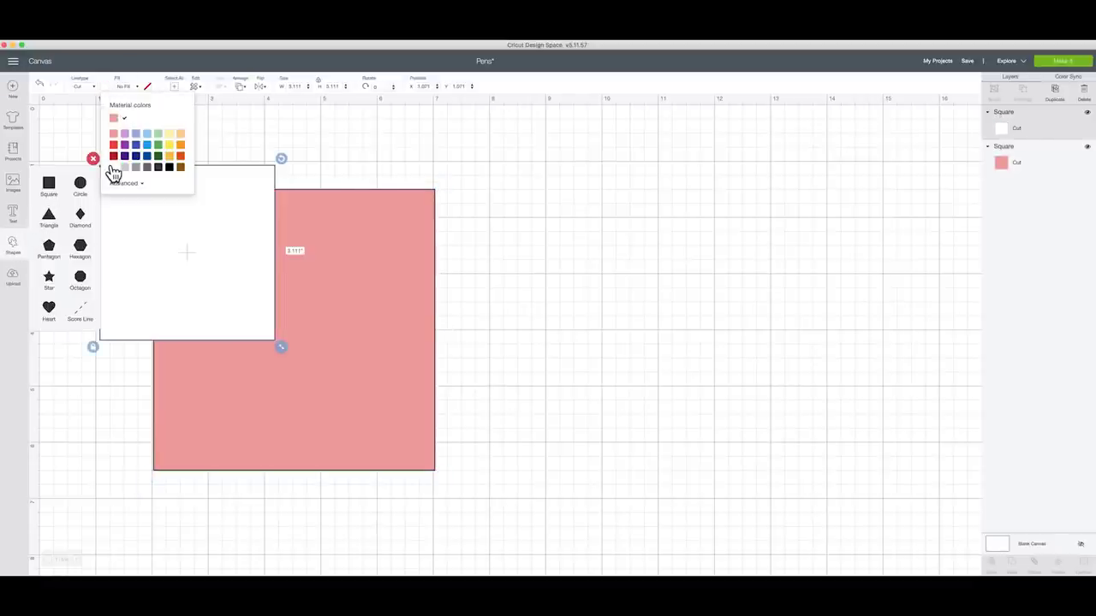
Place the white square in the middle of the pink square and resize it to about 4.33 inches, leaving an even border.
left_click_drag(200, 293, 307, 355)
mouse_move(351, 387)
left_mouse_down()
mouse_move(424, 463)
mouse_move(365, 383)
left_mouse_up()
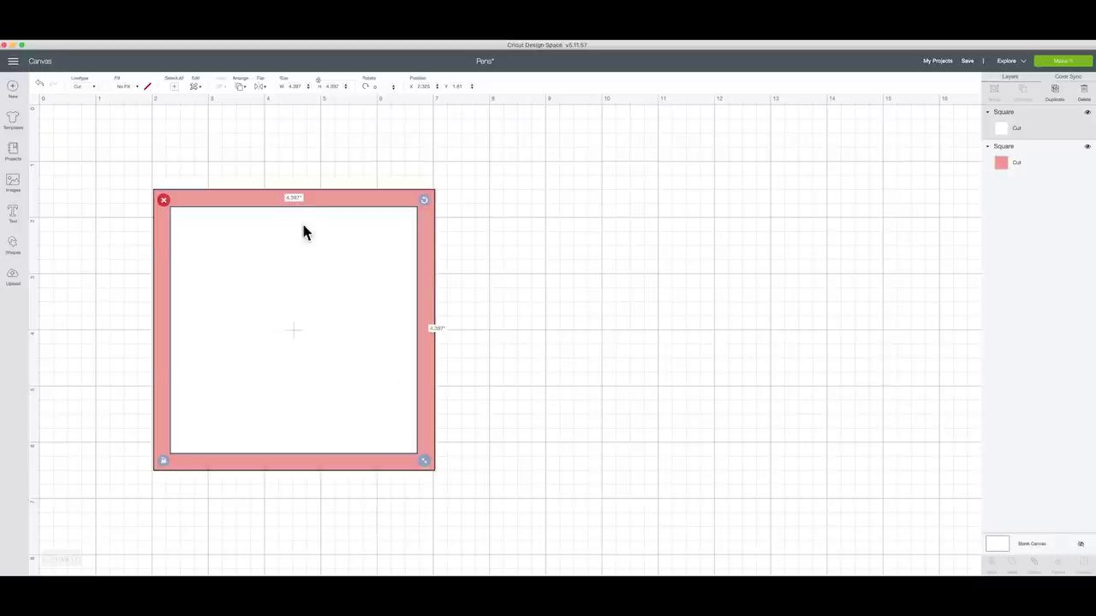
left_click_drag(422, 460, 420, 453)
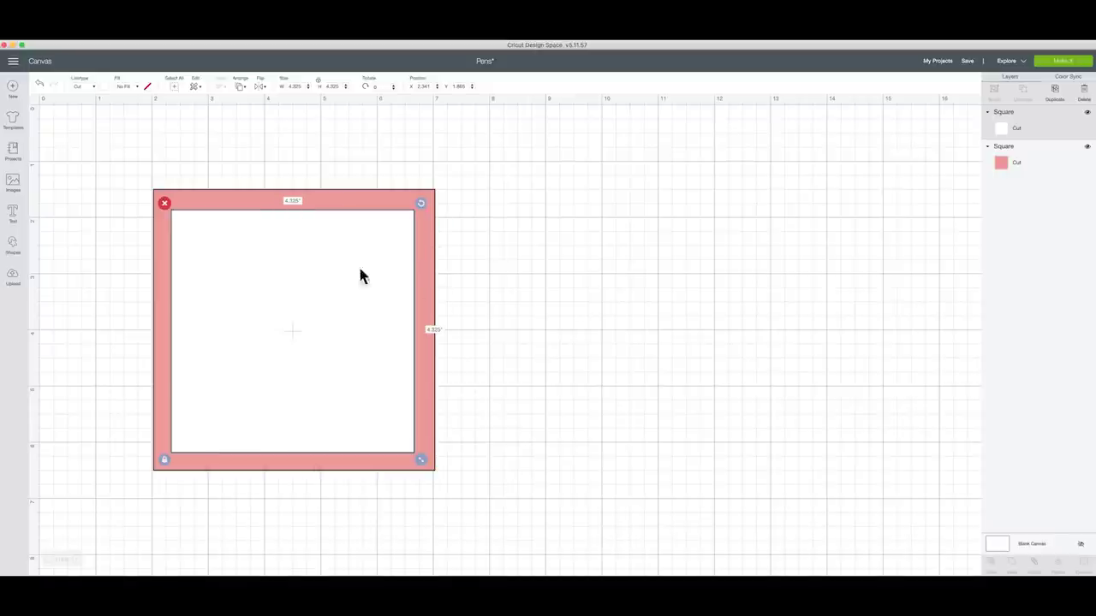
left_click_drag(309, 261, 309, 266)
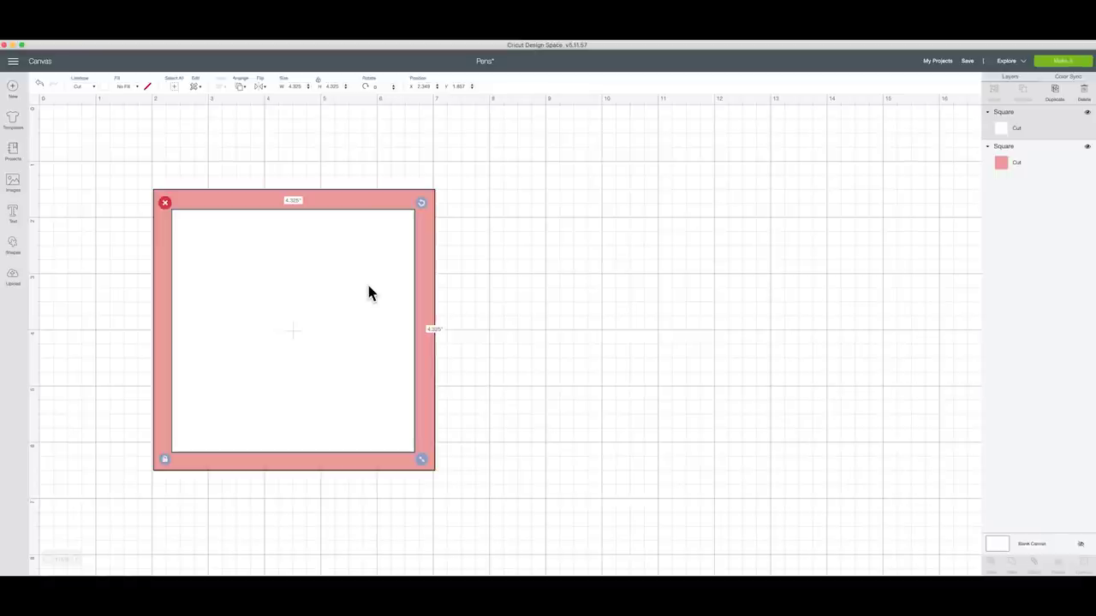
Duplicate the white square and place the copy on the empty canvas beside the pink square.
left_click(1055, 91)
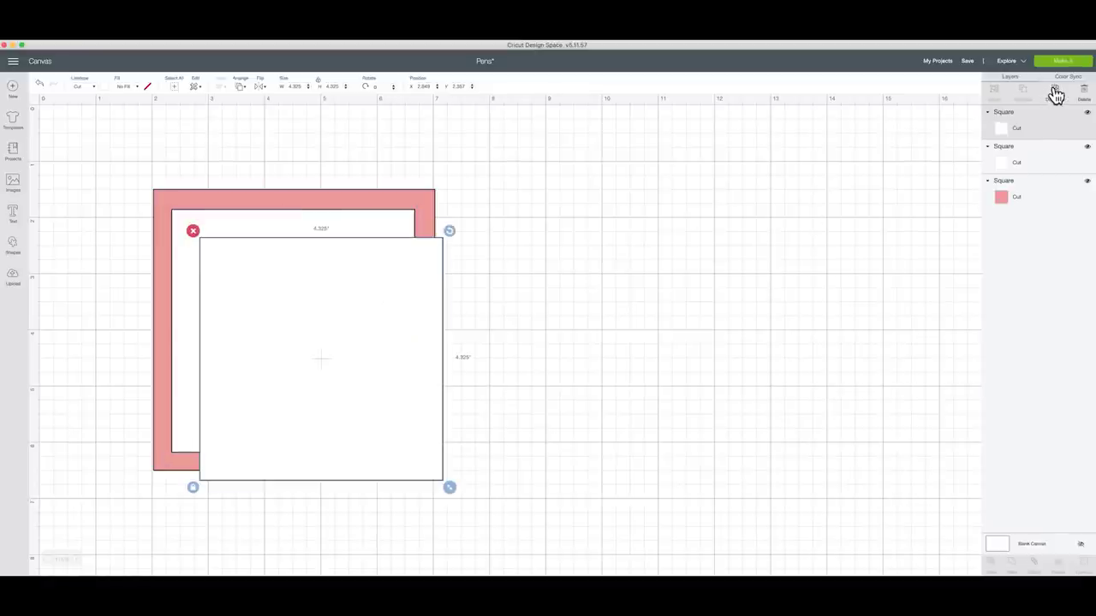
left_click_drag(257, 362, 645, 322)
left_click(341, 320)
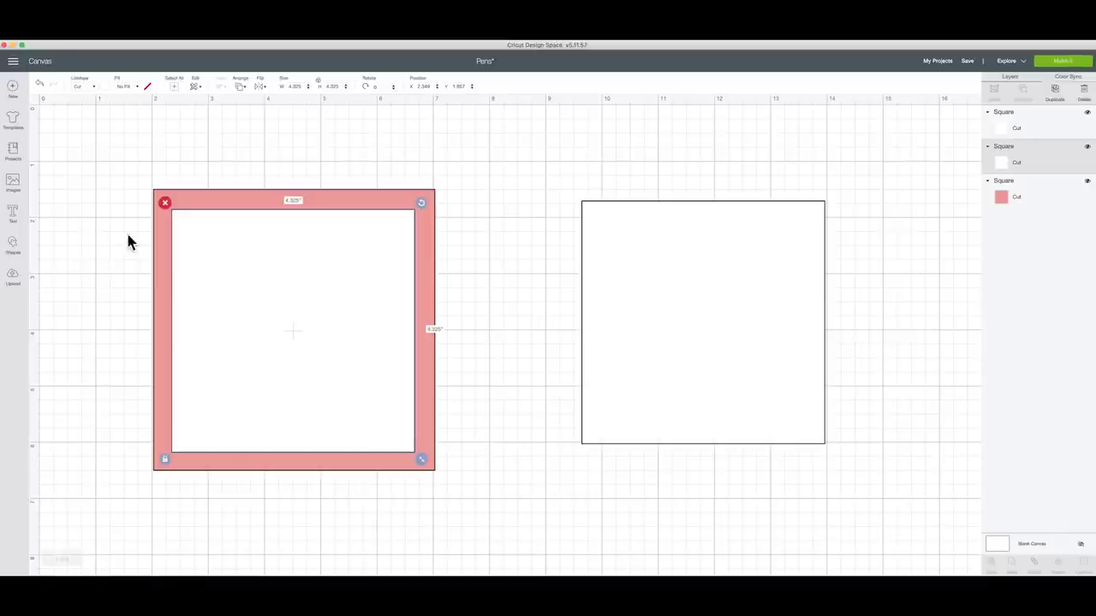
Search the image library for "floral circle" and open the image set of the Circle Floral Scene image.
left_click(15, 183)
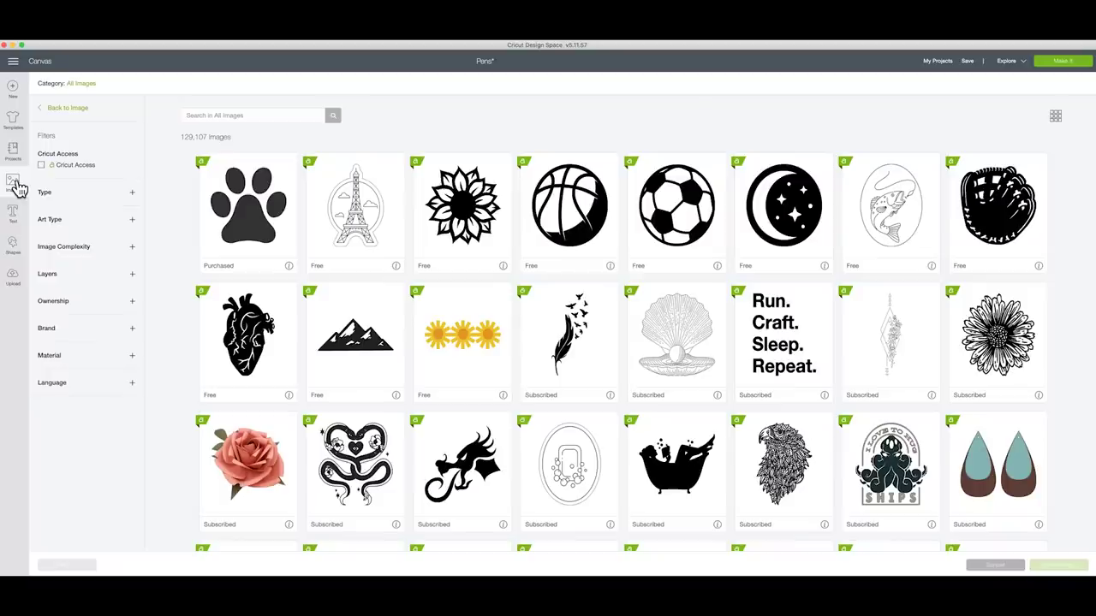
left_click(236, 116)
type("floral circle")
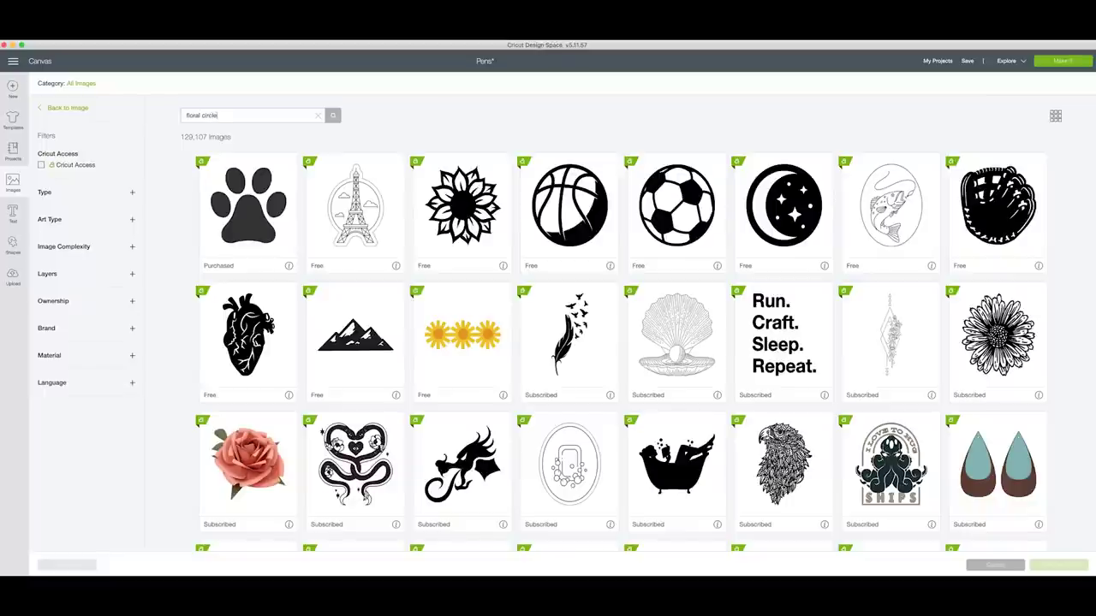
key("Return")
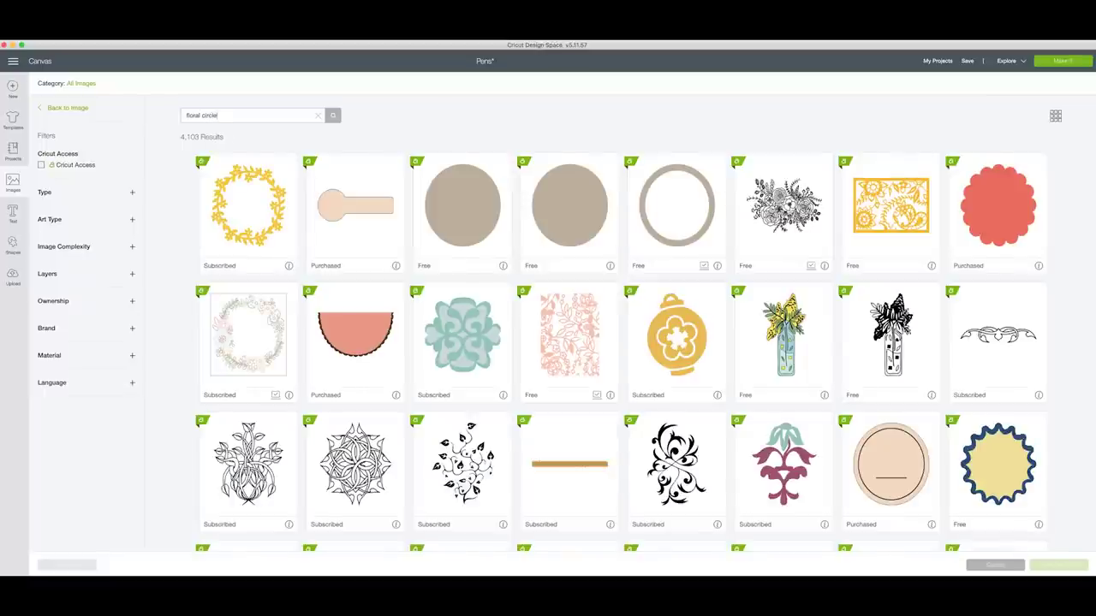
left_click(257, 336)
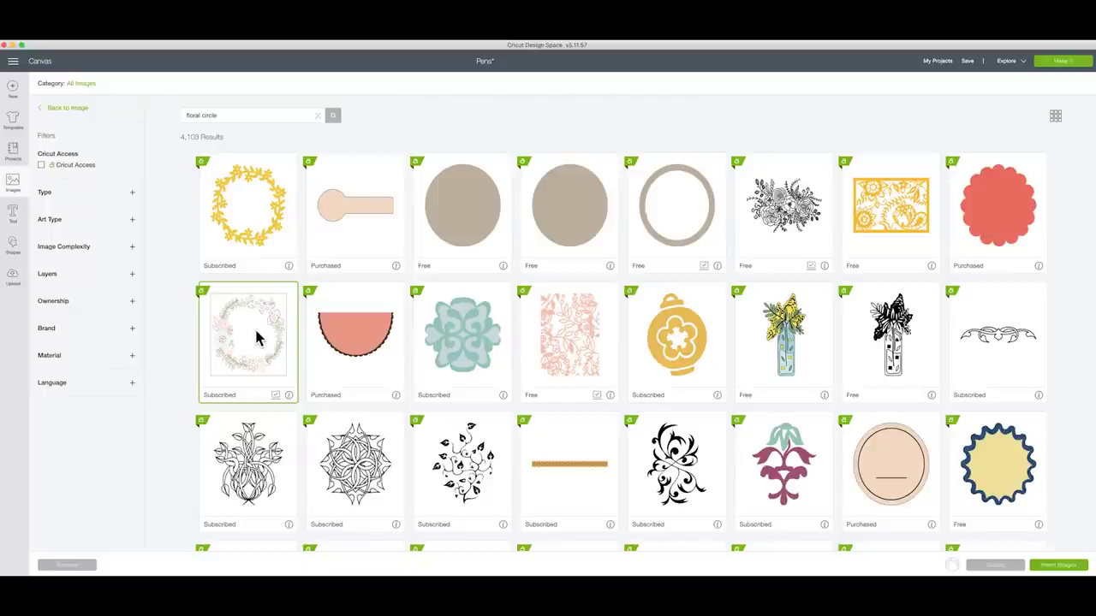
left_click(288, 395)
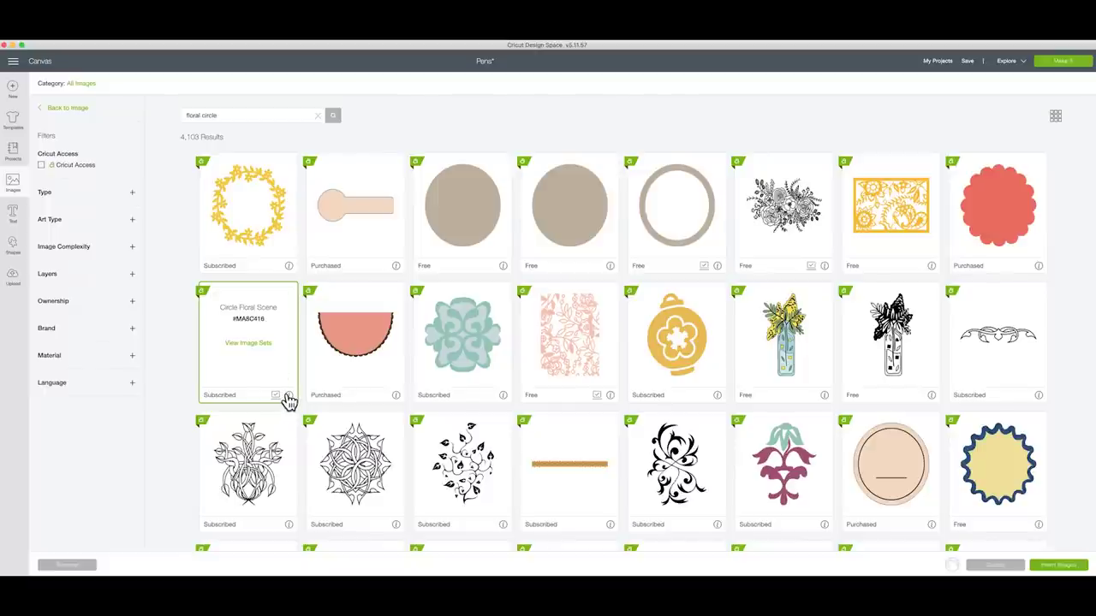
left_click(255, 344)
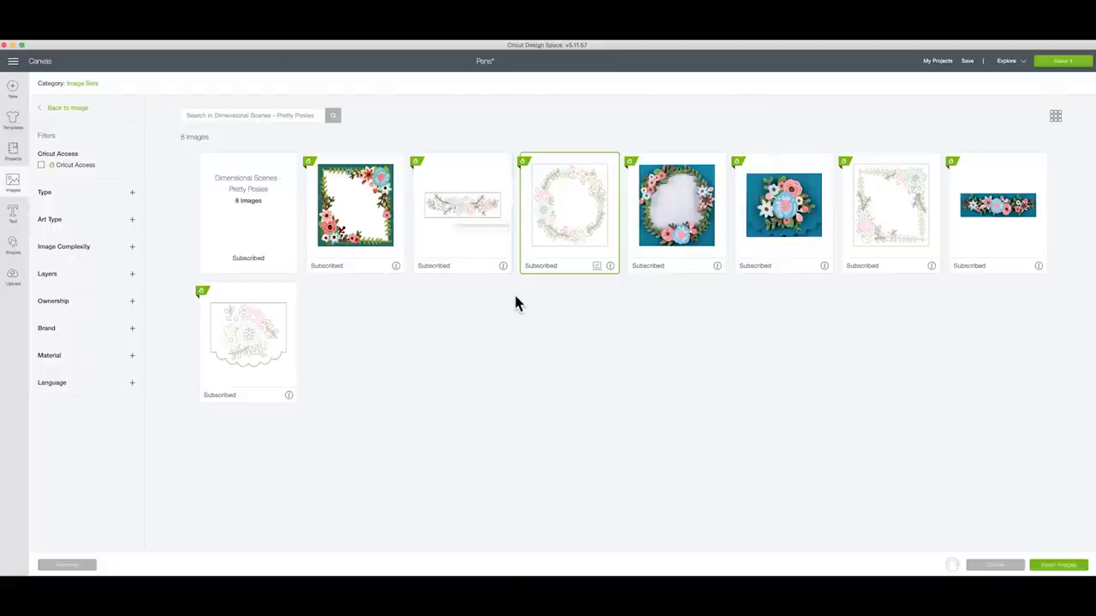
Insert the drawn circular floral wreath from the Dimensional Scenes - Pretty Posies set into the canvas.
left_click(558, 197)
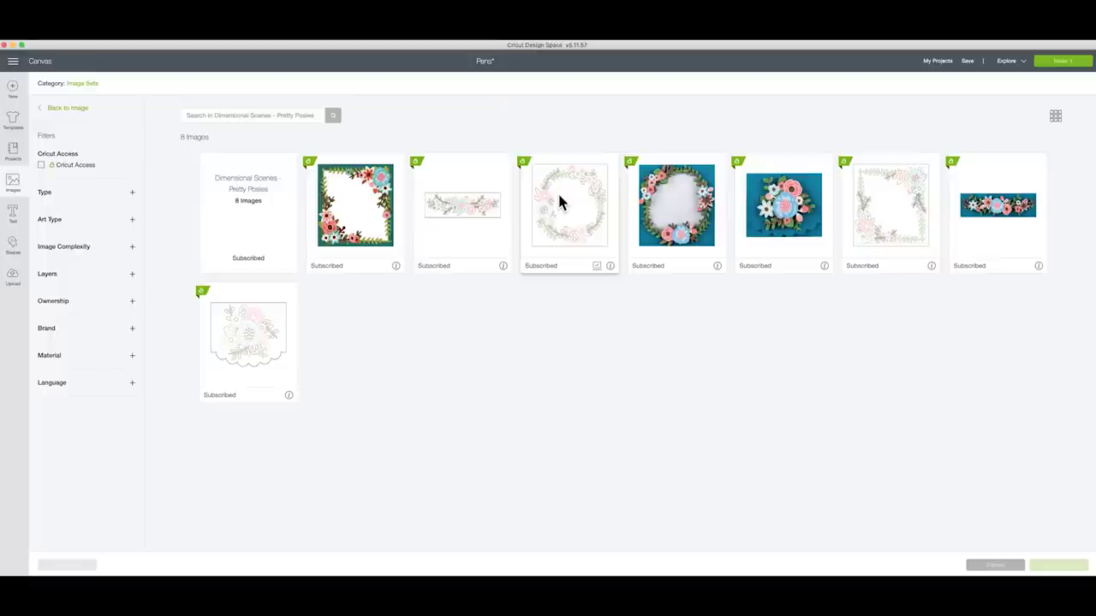
left_click(568, 213)
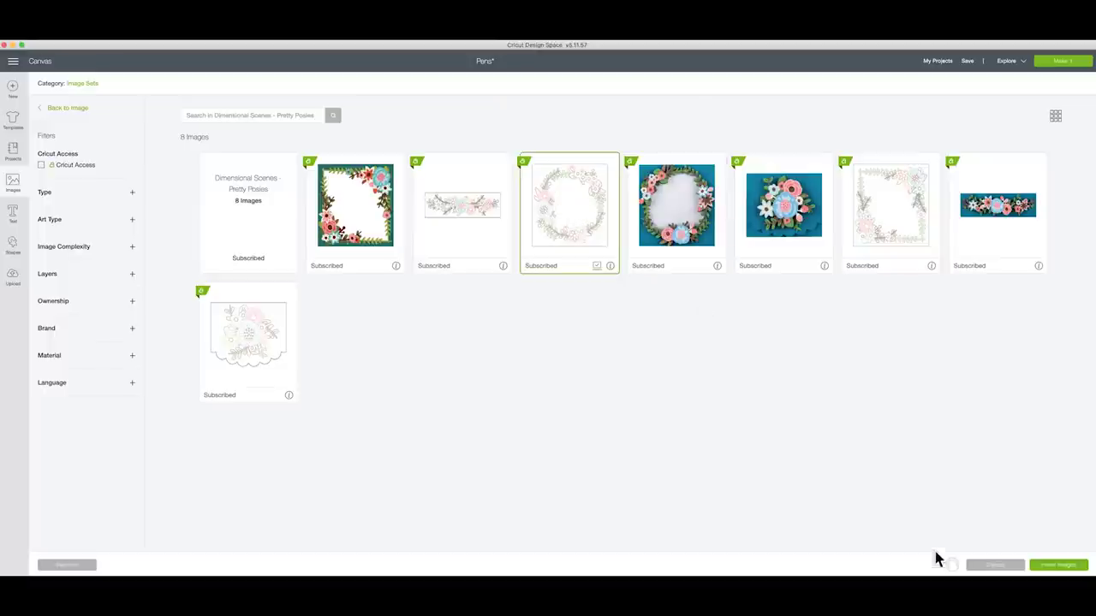
left_click(1044, 566)
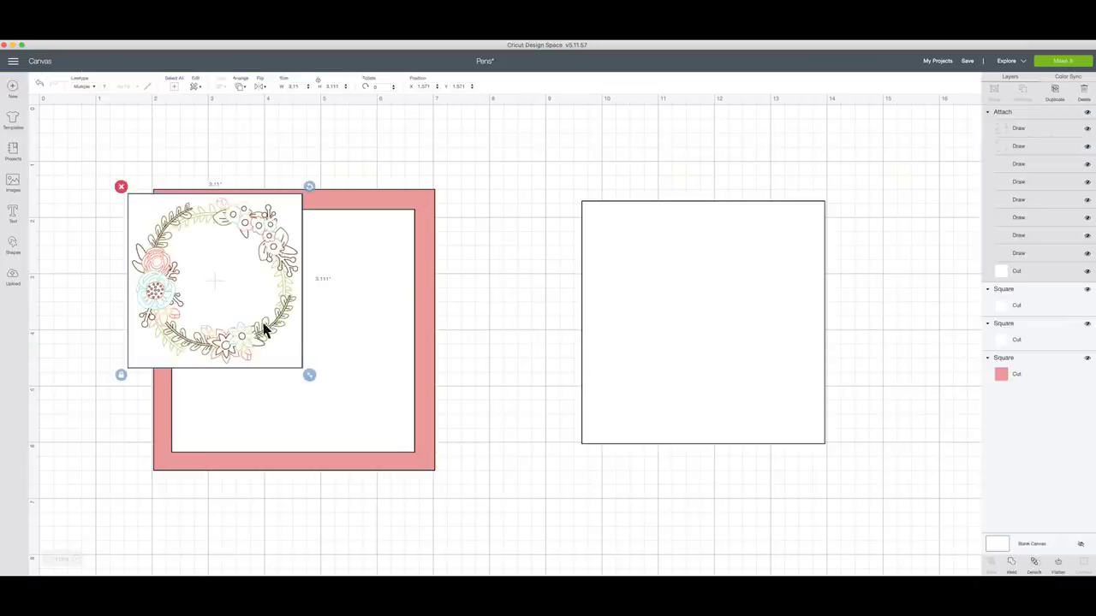
Move the floral wreath onto the framed white square and hide the wreath's Cut layer.
left_click_drag(253, 325, 313, 350)
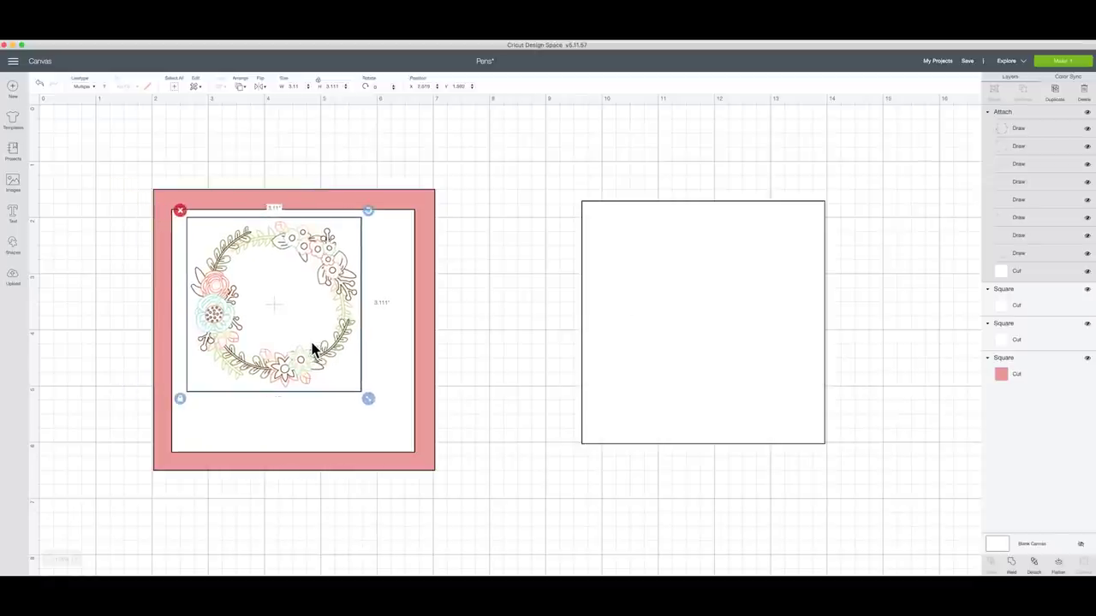
left_click(1020, 269)
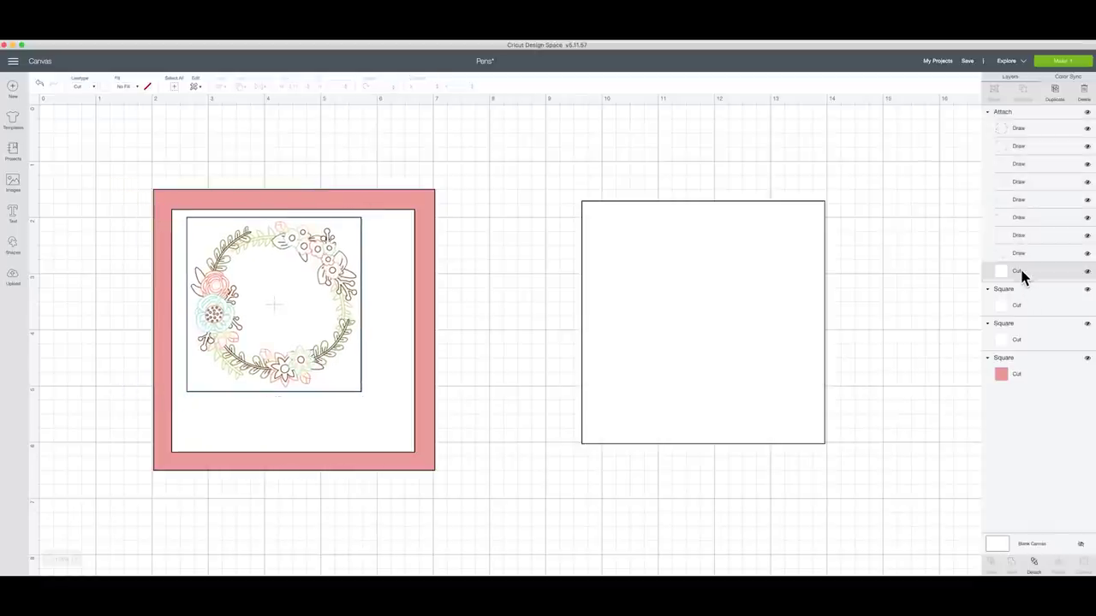
left_click(1087, 271)
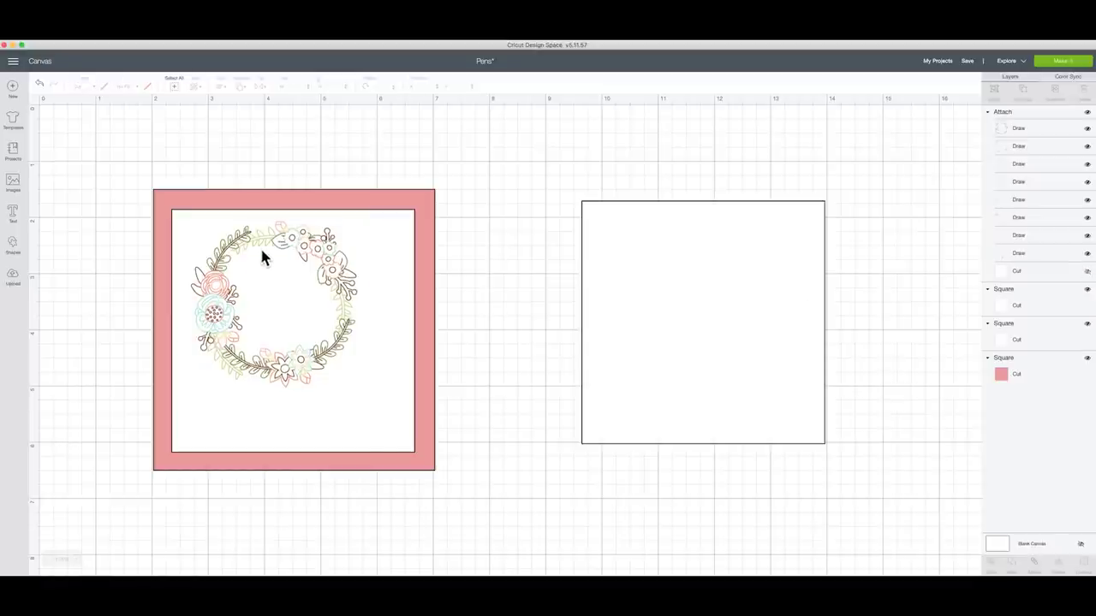
Enlarge the floral wreath to about 3.98 inches wide and position it within the framed white square.
left_click(285, 246)
left_click_drag(287, 247, 281, 248)
left_click_drag(363, 398, 418, 449)
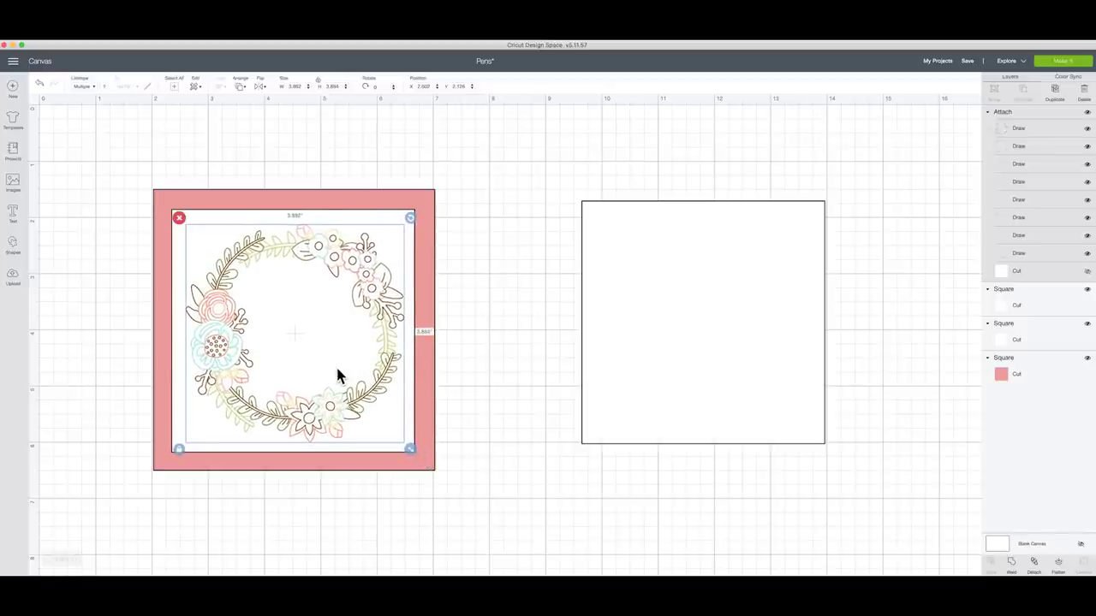
left_click_drag(337, 374, 331, 372)
left_click(406, 446)
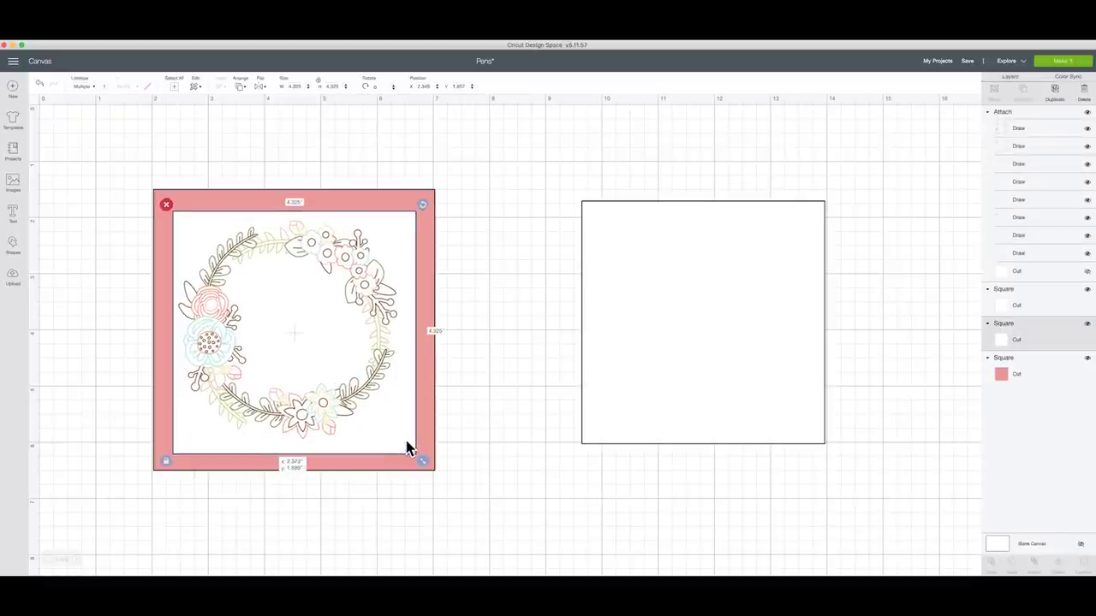
left_click(354, 374)
left_click_drag(408, 448, 411, 451)
left_click_drag(352, 395, 356, 398)
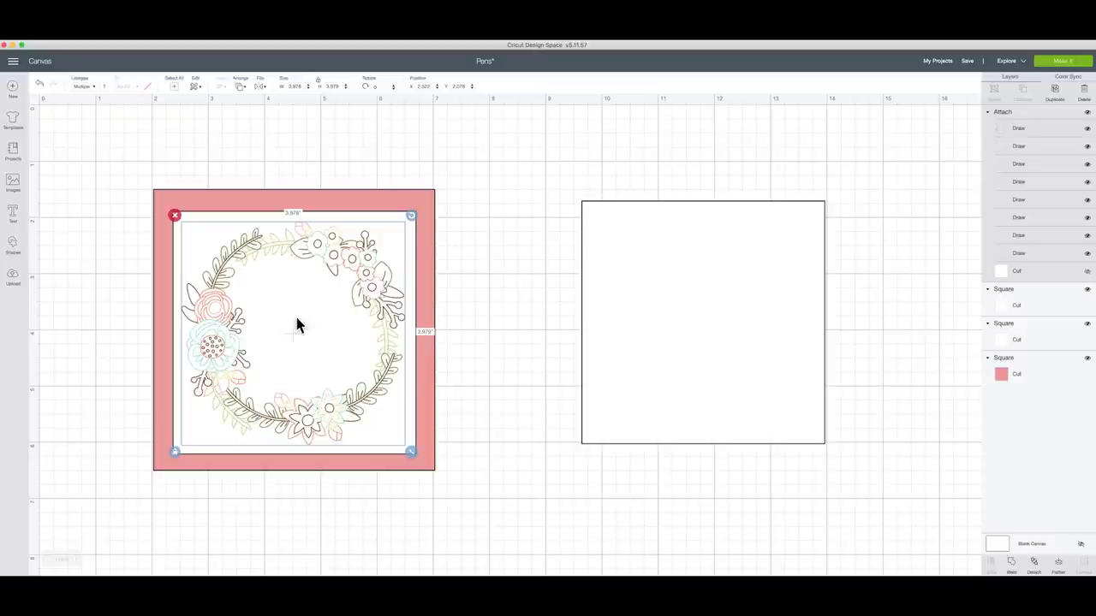
Align the wreath, the framed white square and the pink square to a common center.
left_click_drag(272, 156, 355, 504)
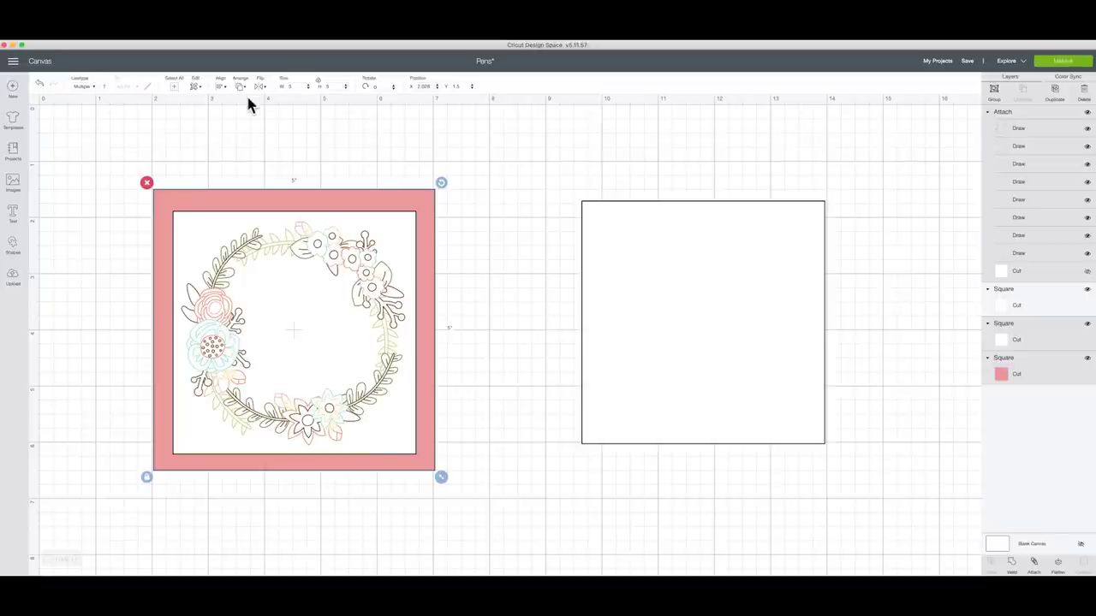
left_click(222, 88)
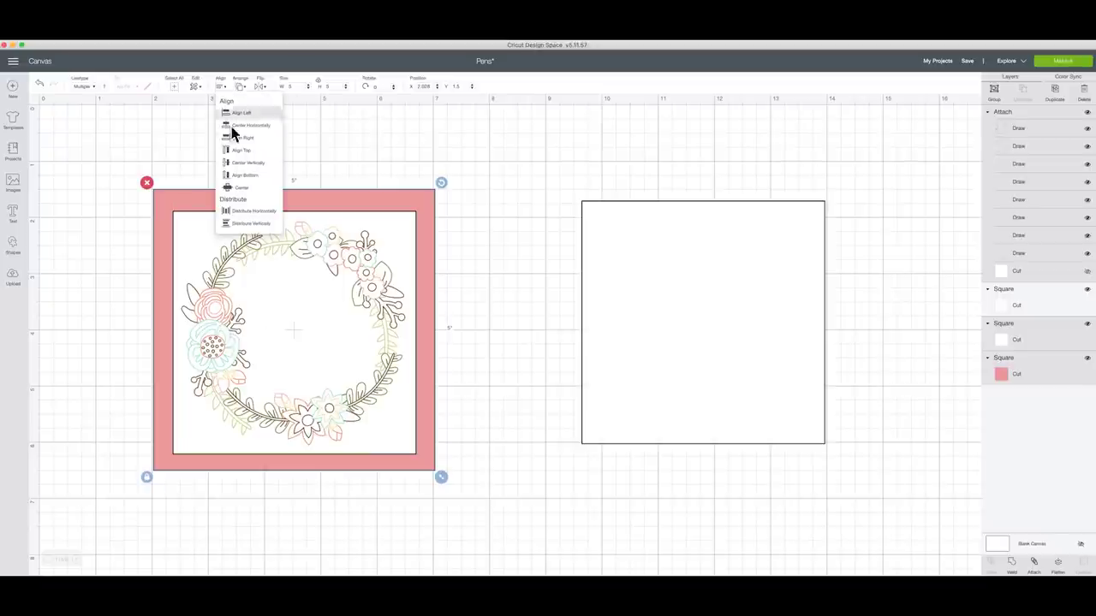
left_click(243, 187)
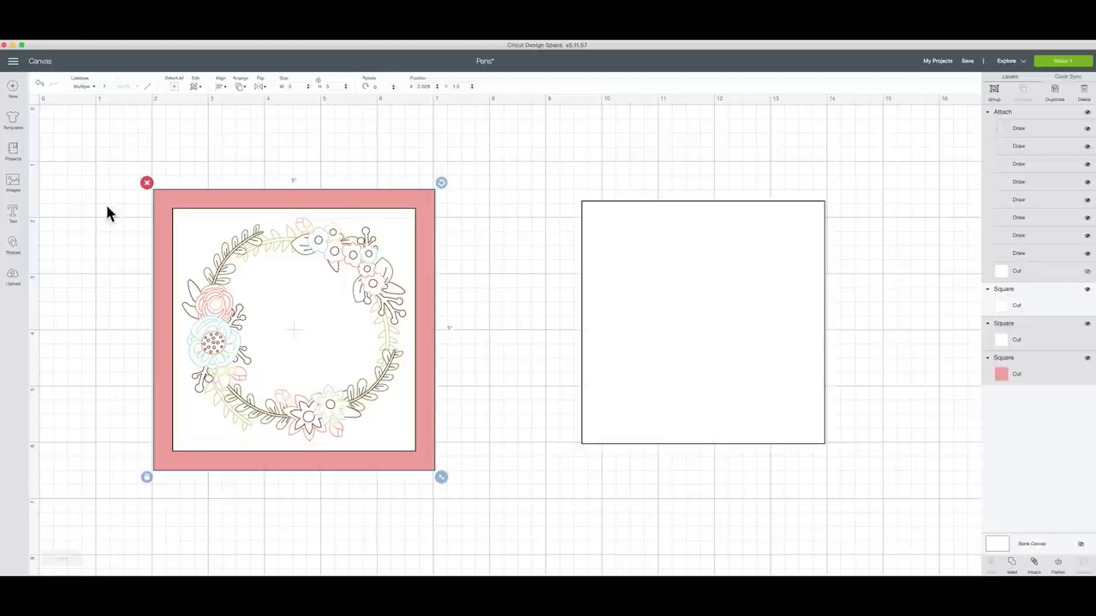
Start a new text object and set its font to Kyden.
left_click(14, 214)
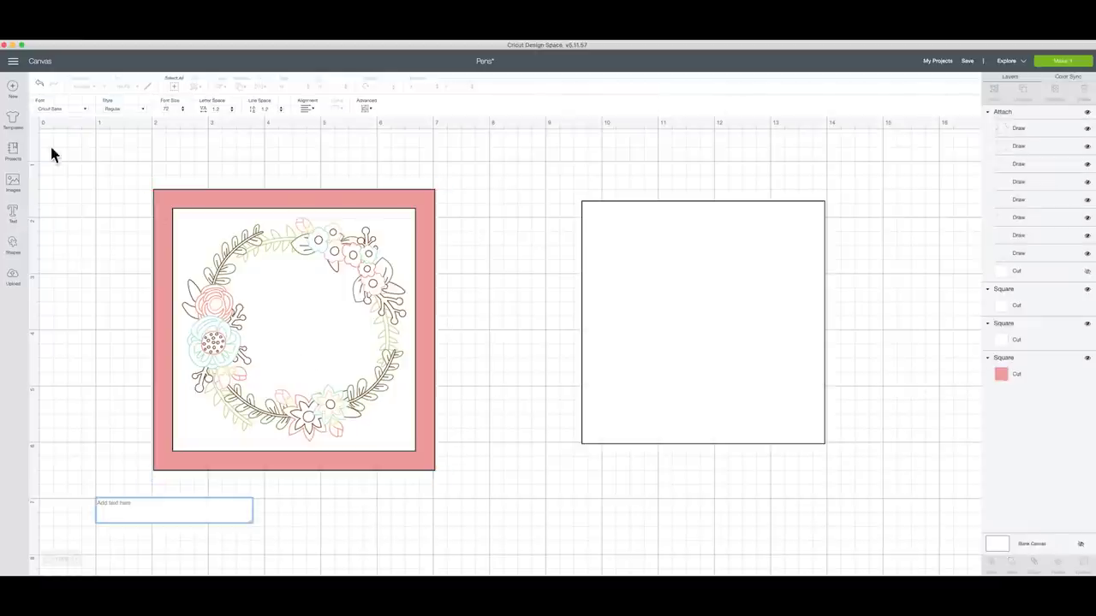
left_click(60, 110)
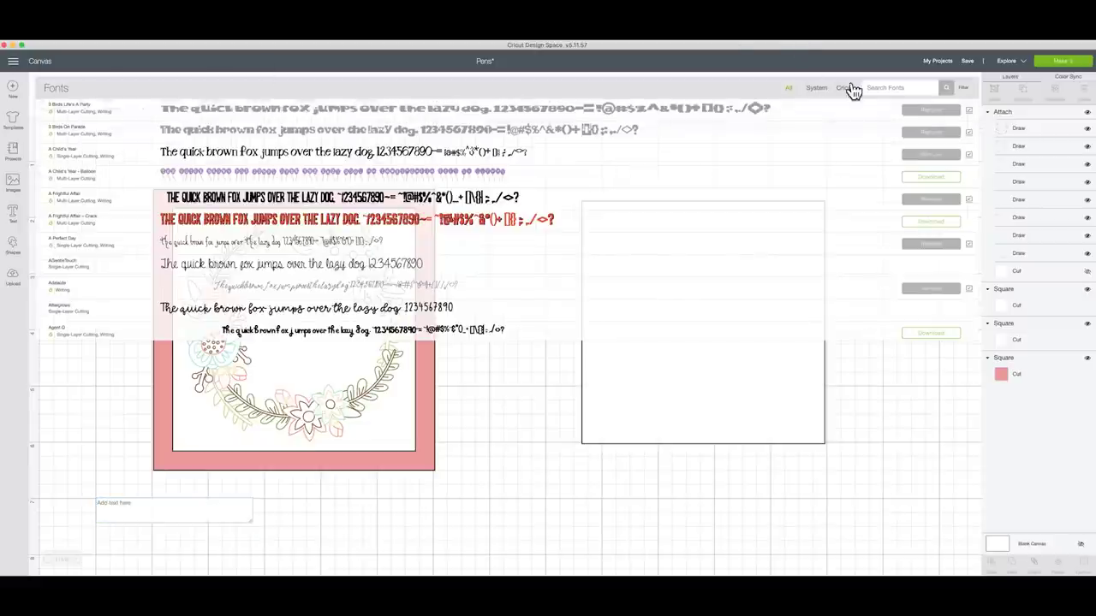
left_click(883, 89)
type("ky")
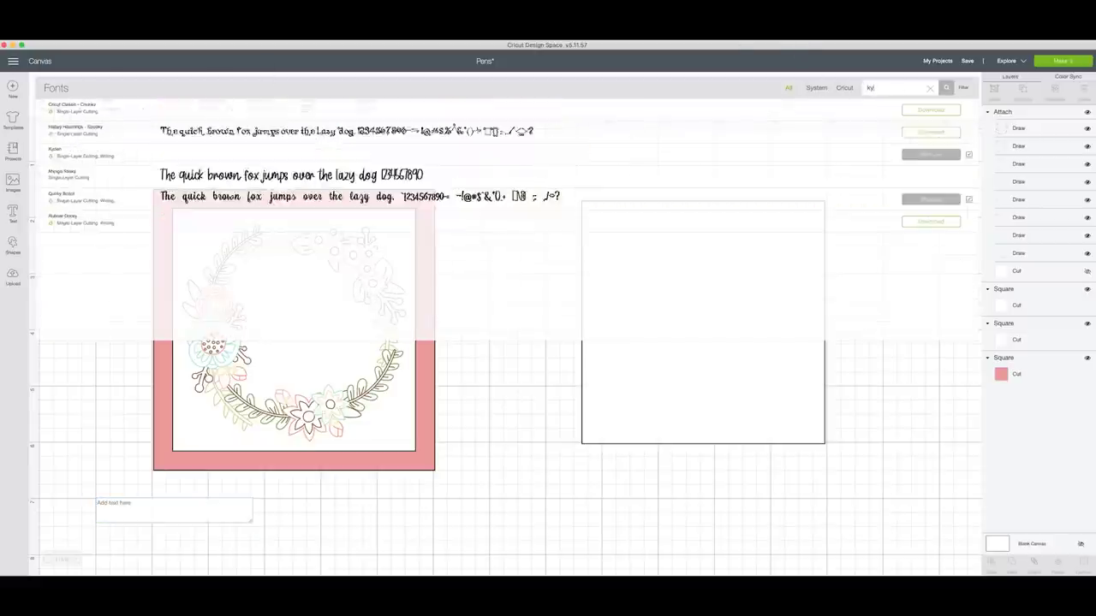
type("den")
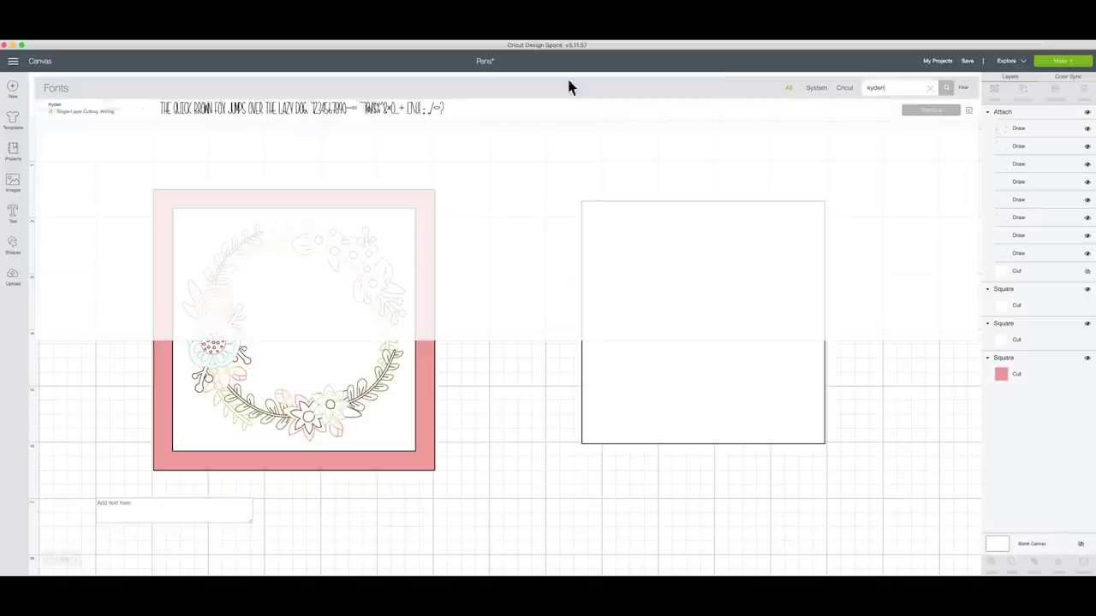
left_click(334, 109)
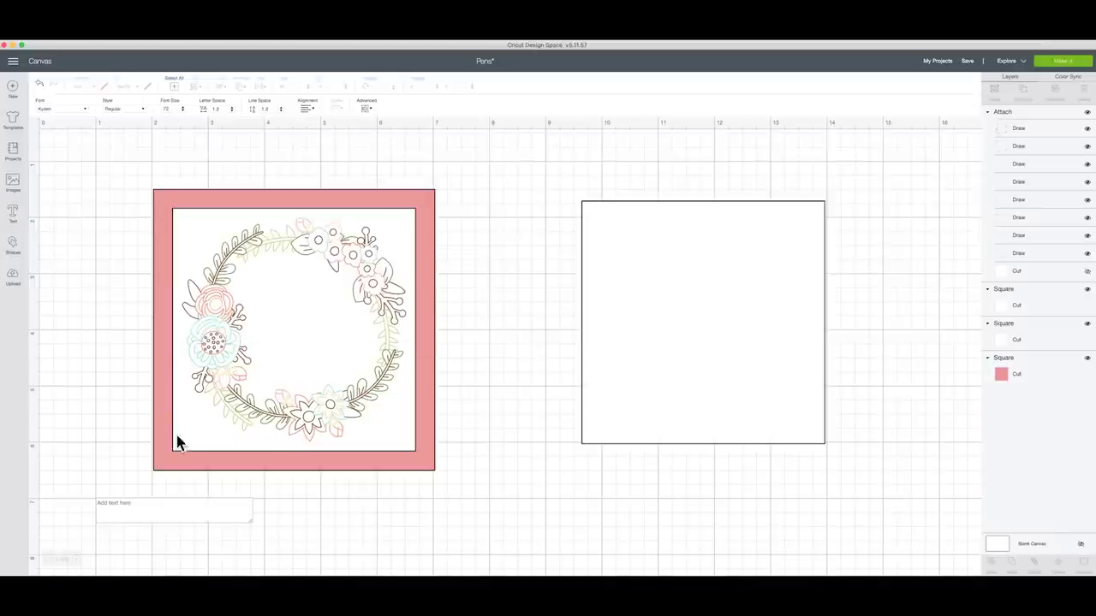
Enter FEEL as the text between the pink card and the blank white square, and set its style to Writing.
left_click(155, 503)
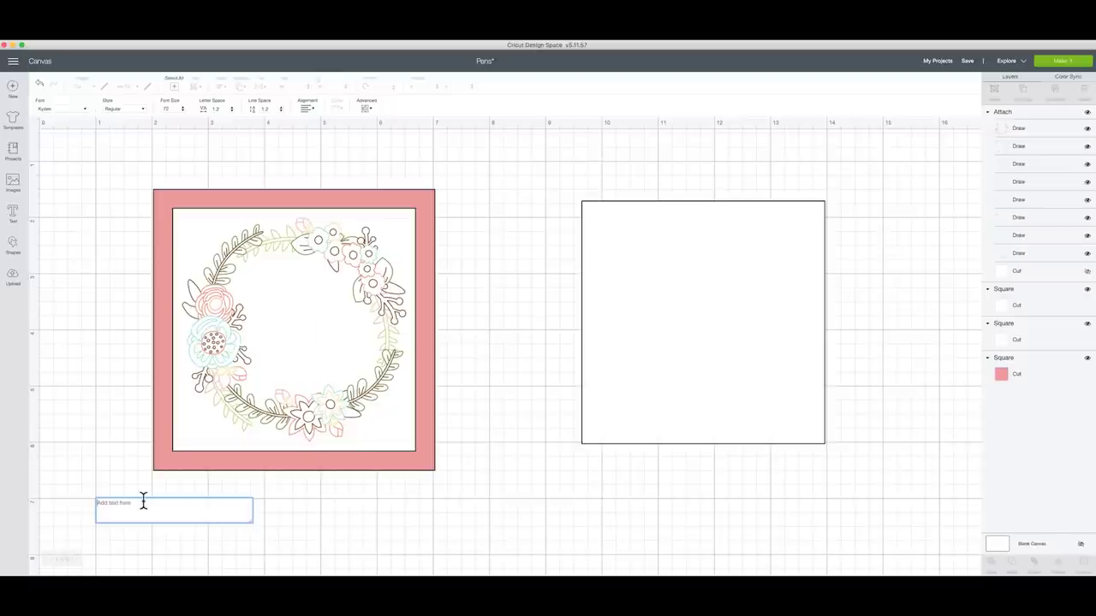
type("FEEL")
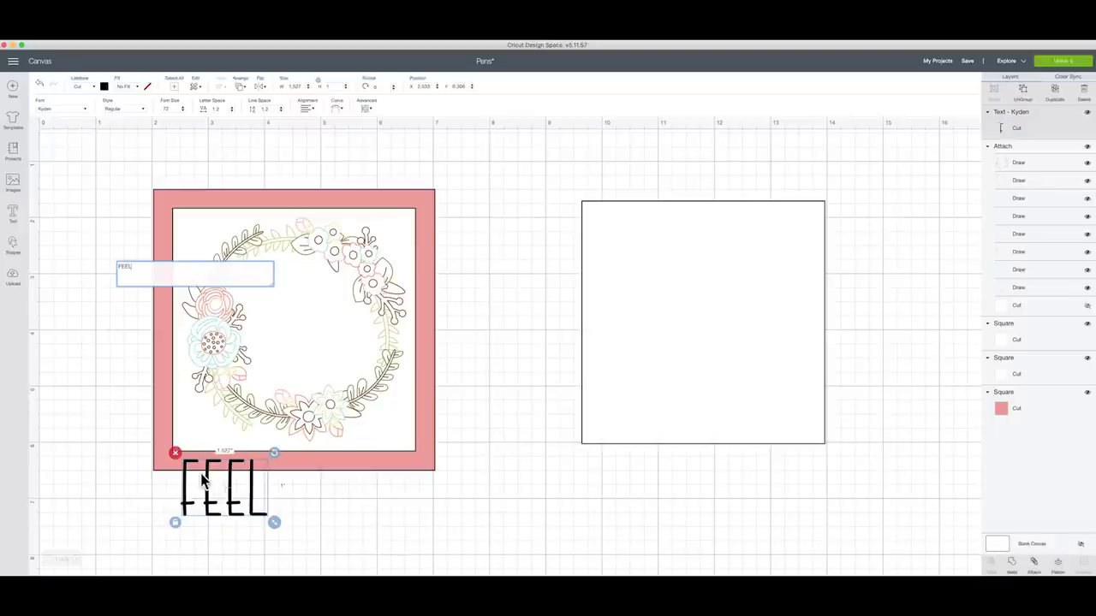
left_click_drag(237, 501, 512, 278)
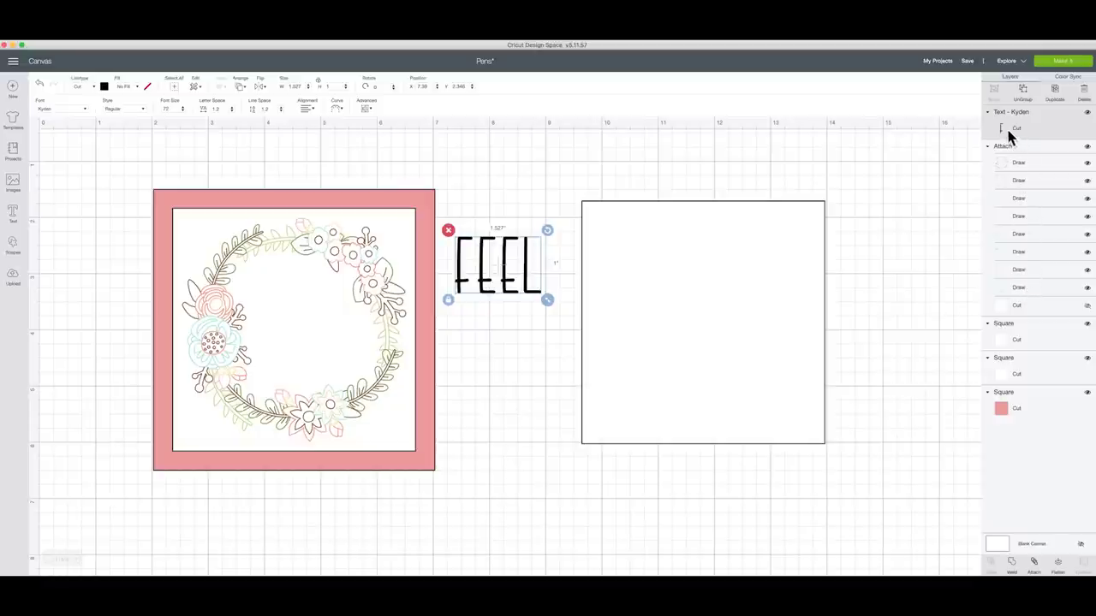
left_click(119, 107)
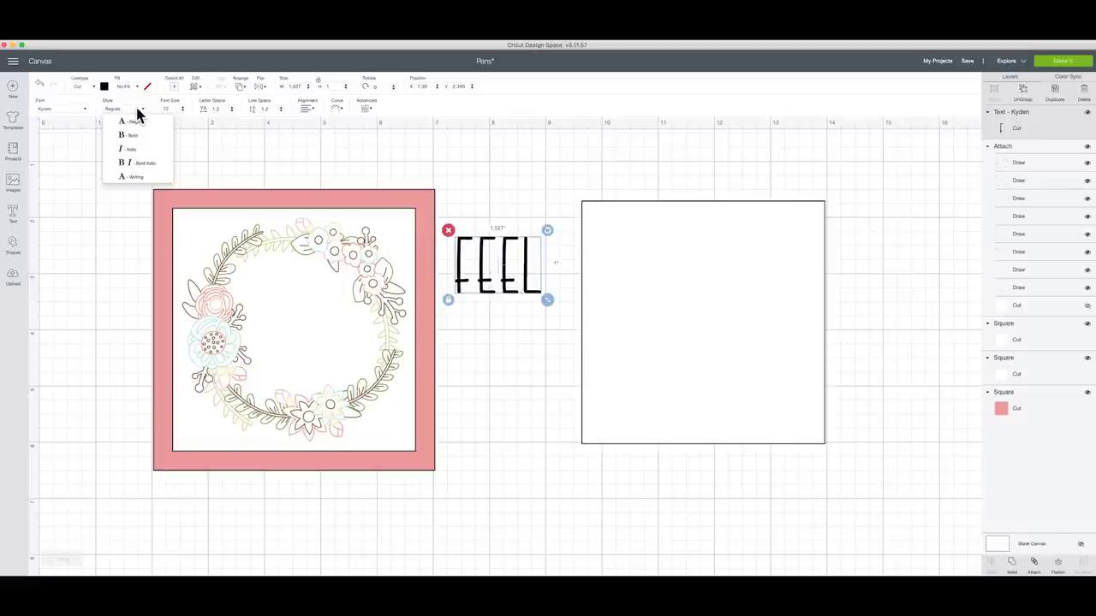
left_click(134, 178)
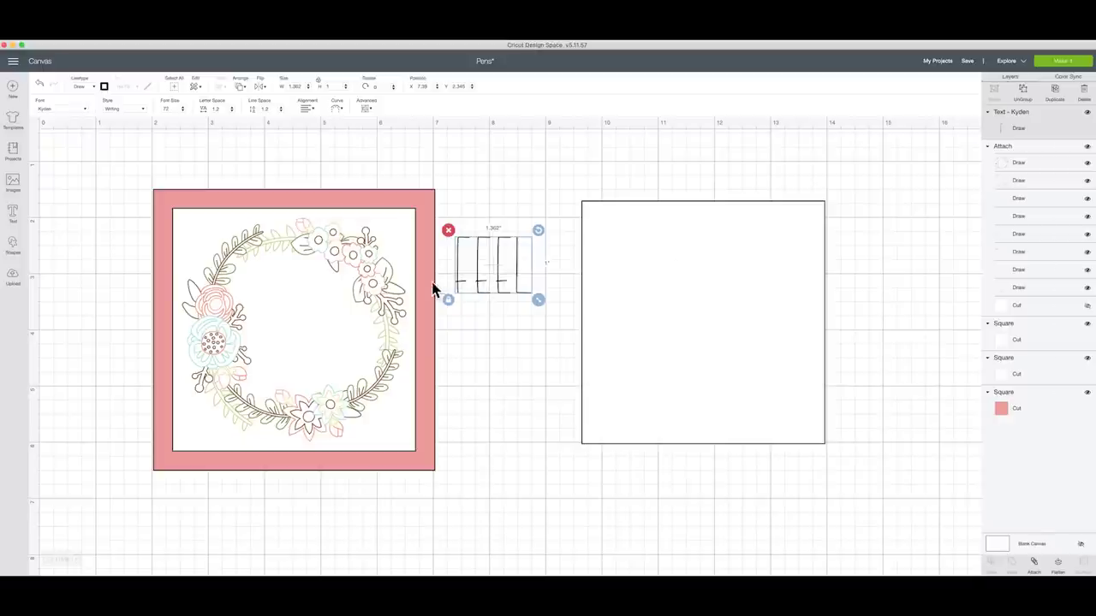
Add BETTER and SOON as separate Writing-style Kyden text objects, stacked in order below FEEL.
left_click(17, 219)
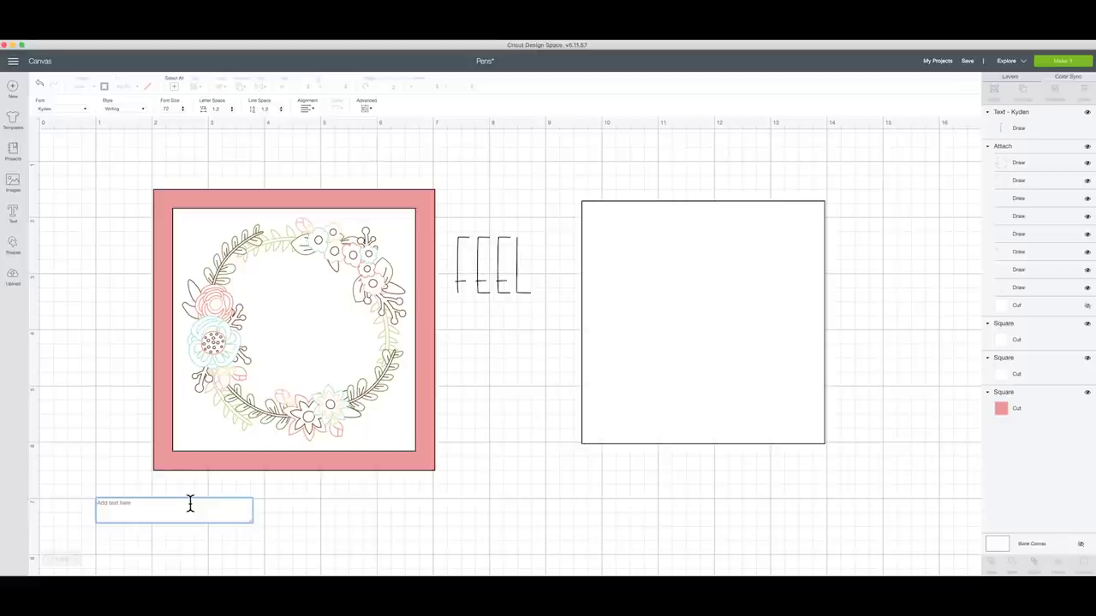
type("BETTER")
left_click_drag(214, 506, 501, 356)
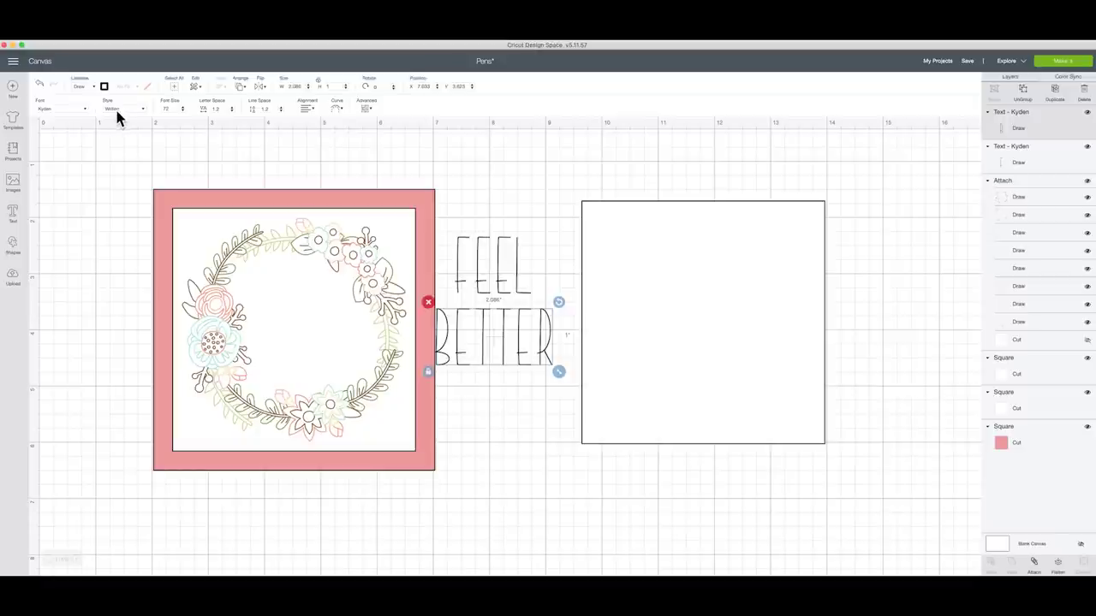
left_click(14, 217)
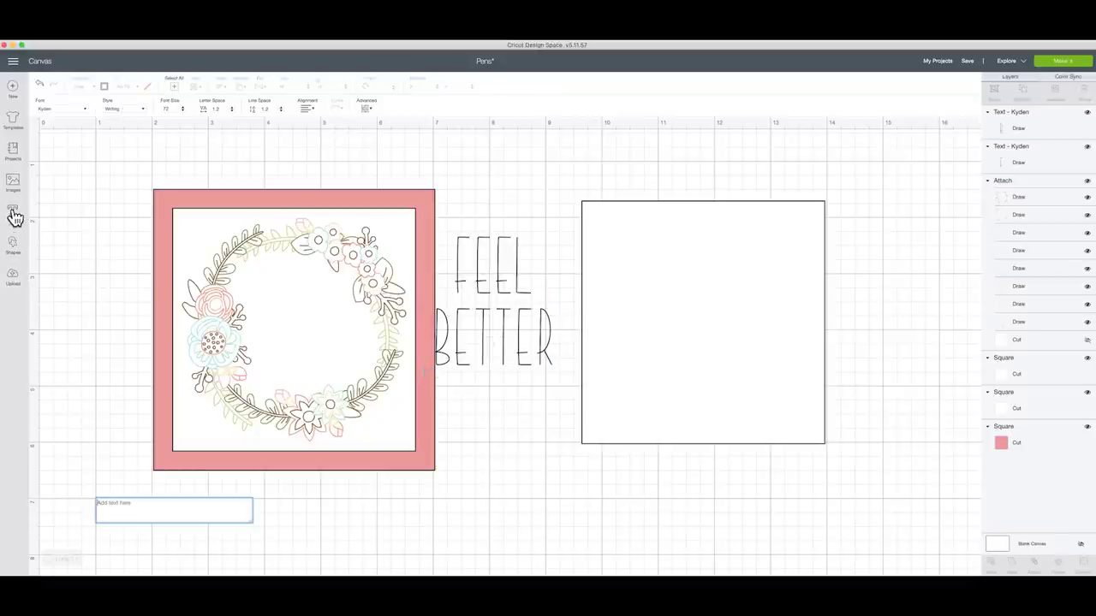
type("SOON")
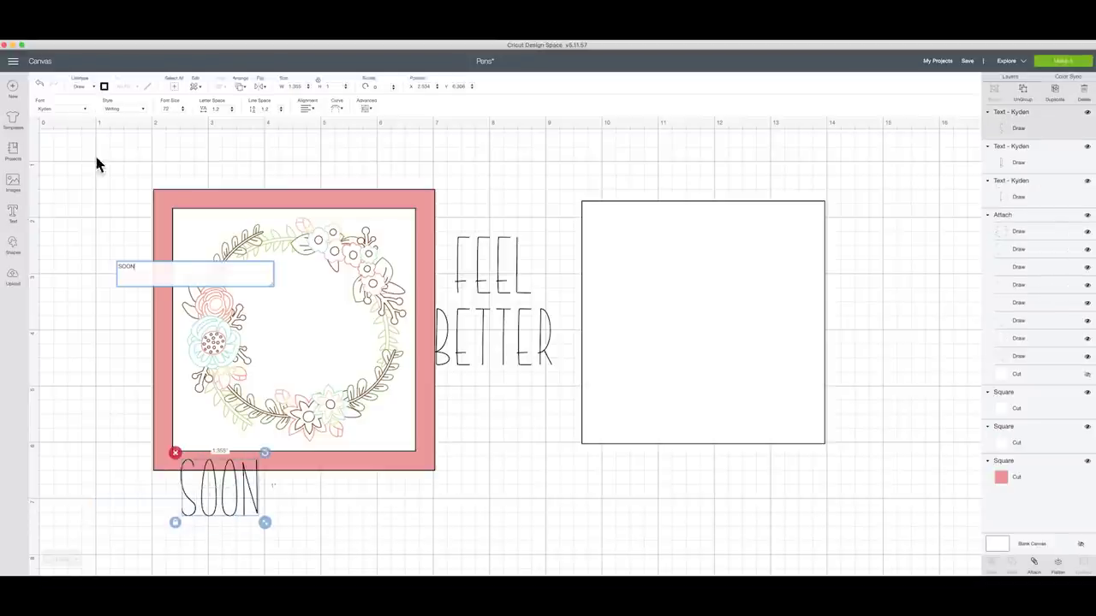
left_click_drag(229, 485, 500, 410)
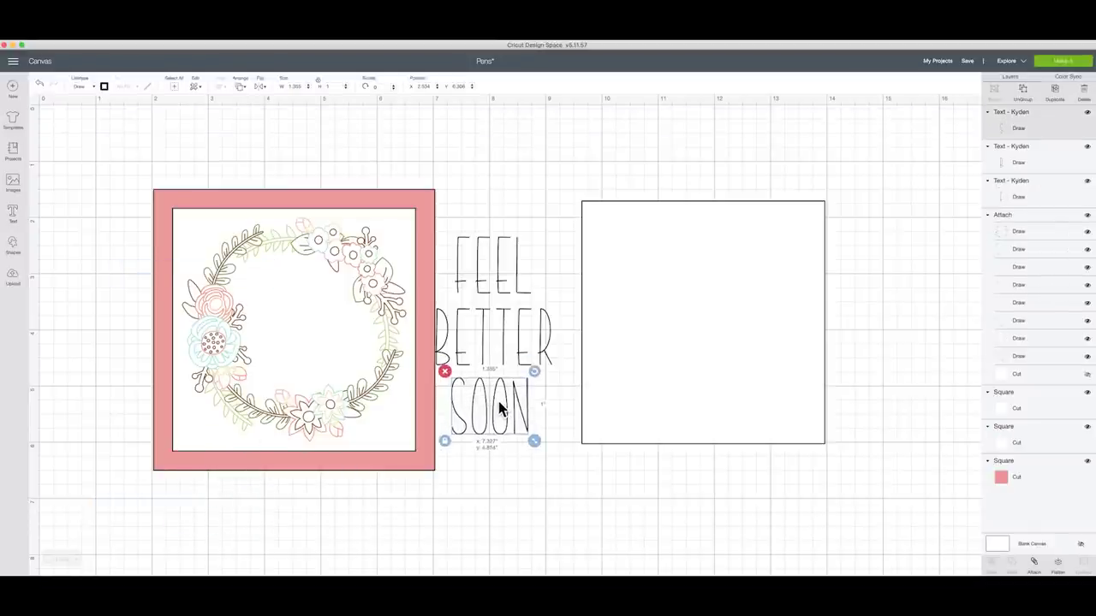
Fit the three words inside the wreath at about 1.22 by 1.91 inches and center them horizontally on each other.
left_click_drag(488, 248, 322, 346)
left_click(491, 233)
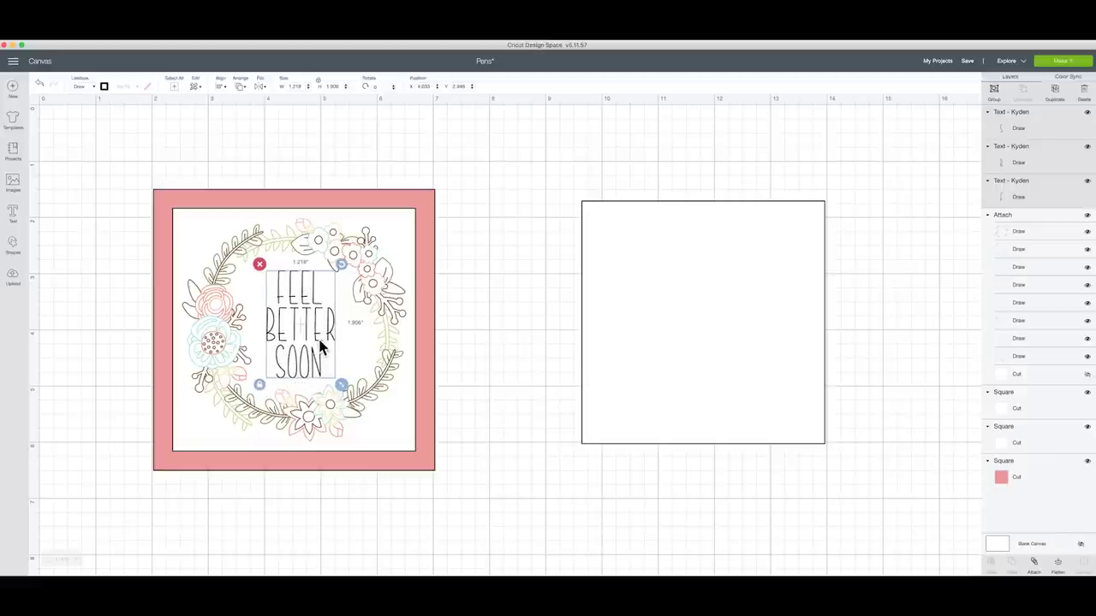
left_click(221, 89)
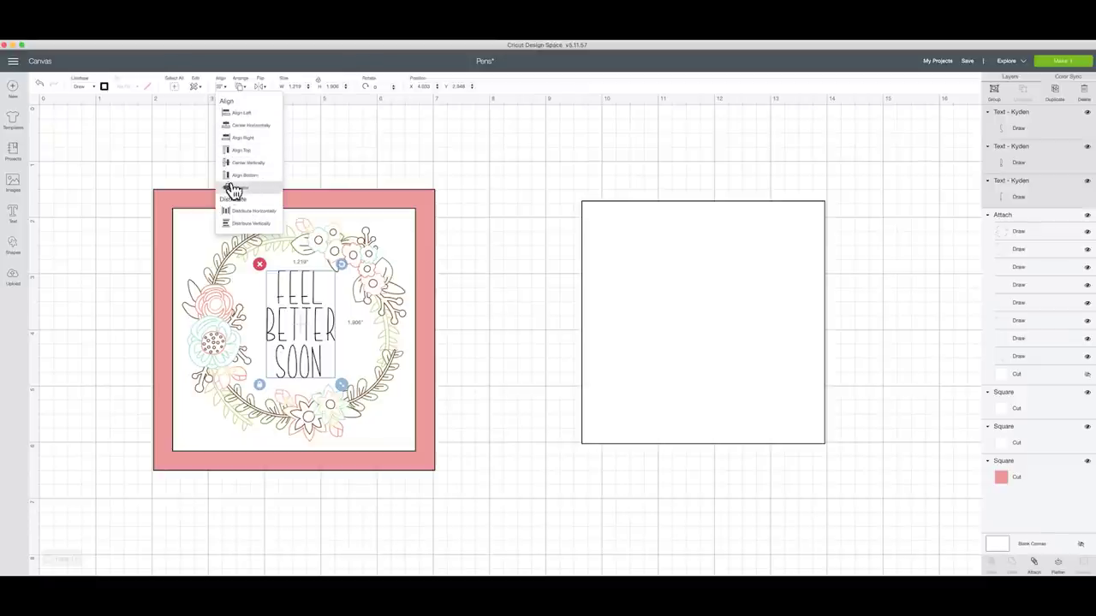
left_click(249, 129)
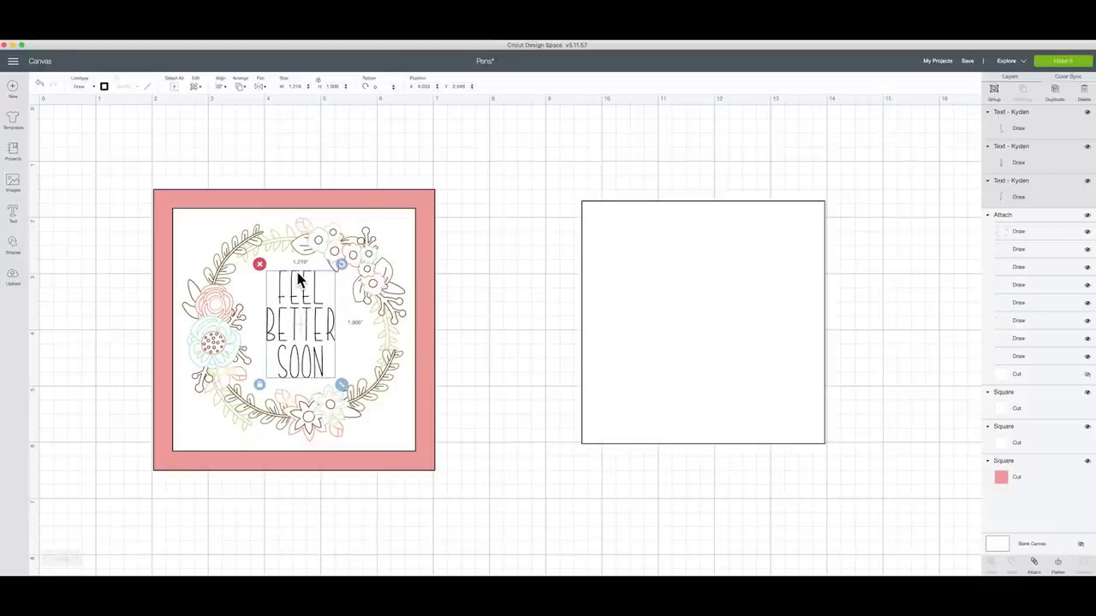
Try centering the words horizontally with the wreath and the card squares, and undo that alignment.
left_click_drag(301, 154, 345, 498)
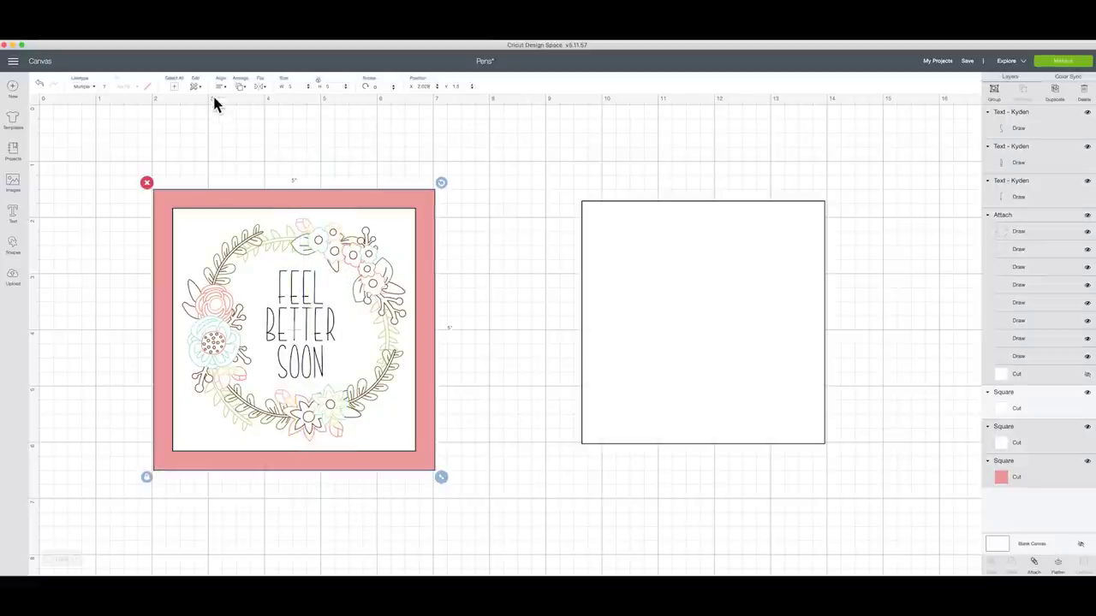
left_click(222, 89)
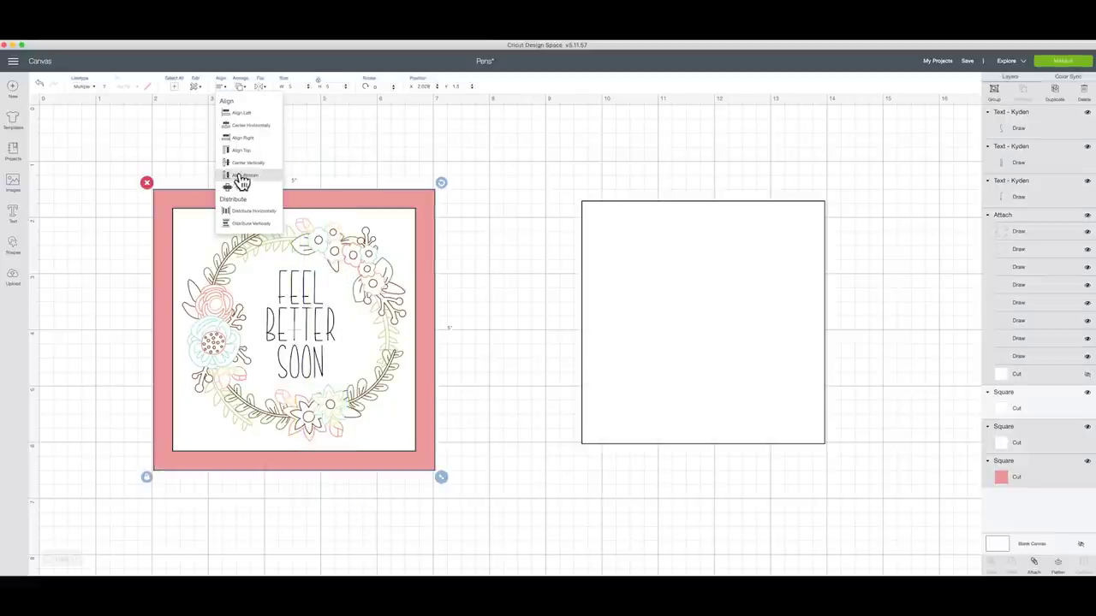
left_click(247, 126)
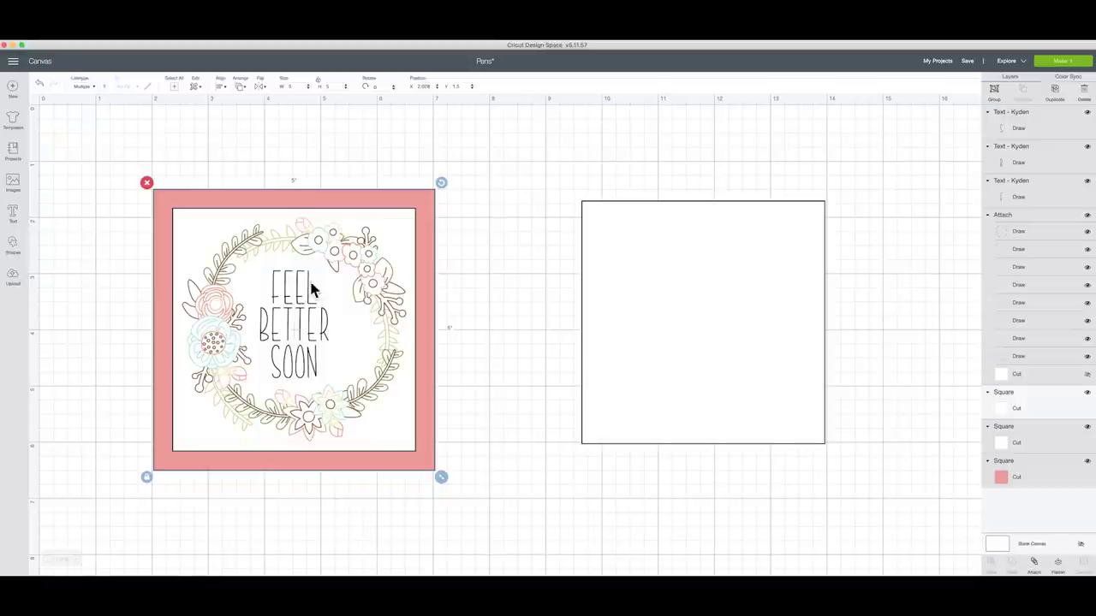
left_click(40, 86)
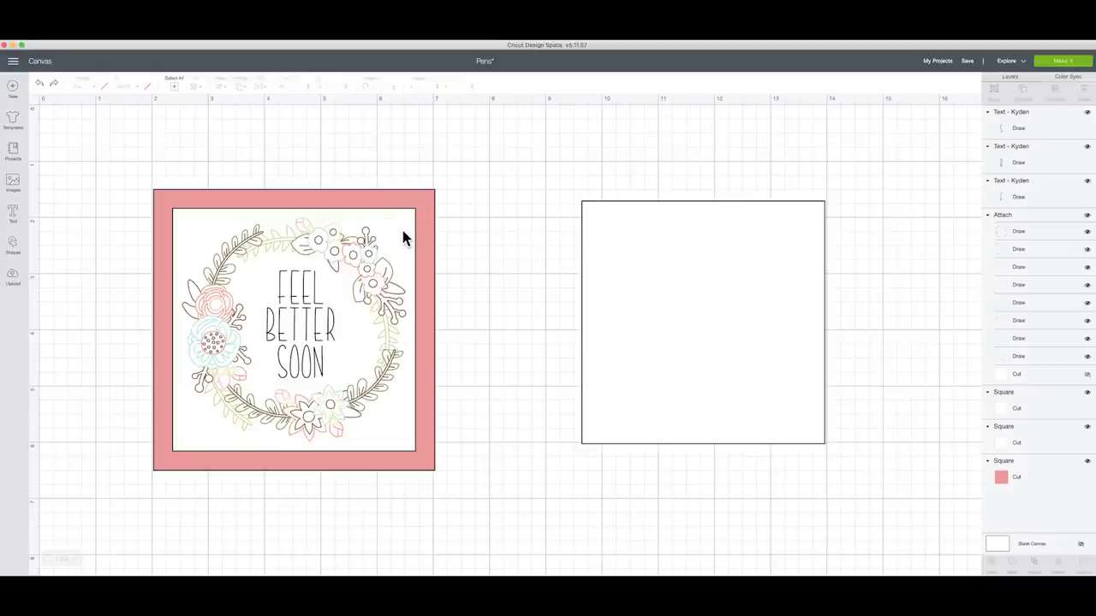
Hide the pink square and attach the three words and the wreath to the white square behind them.
left_click(417, 202)
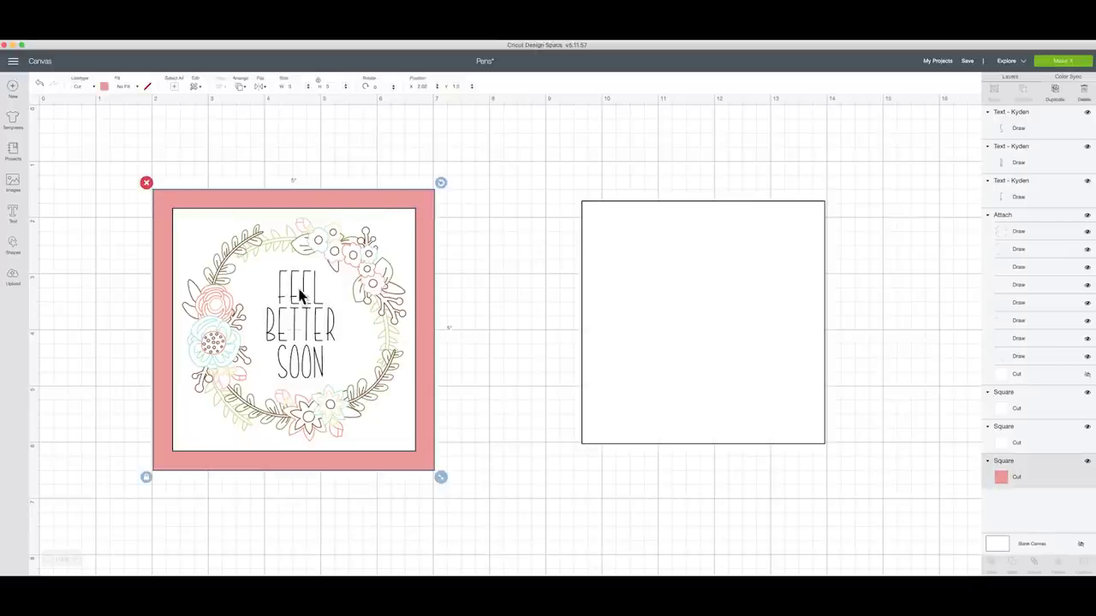
left_click(1085, 462)
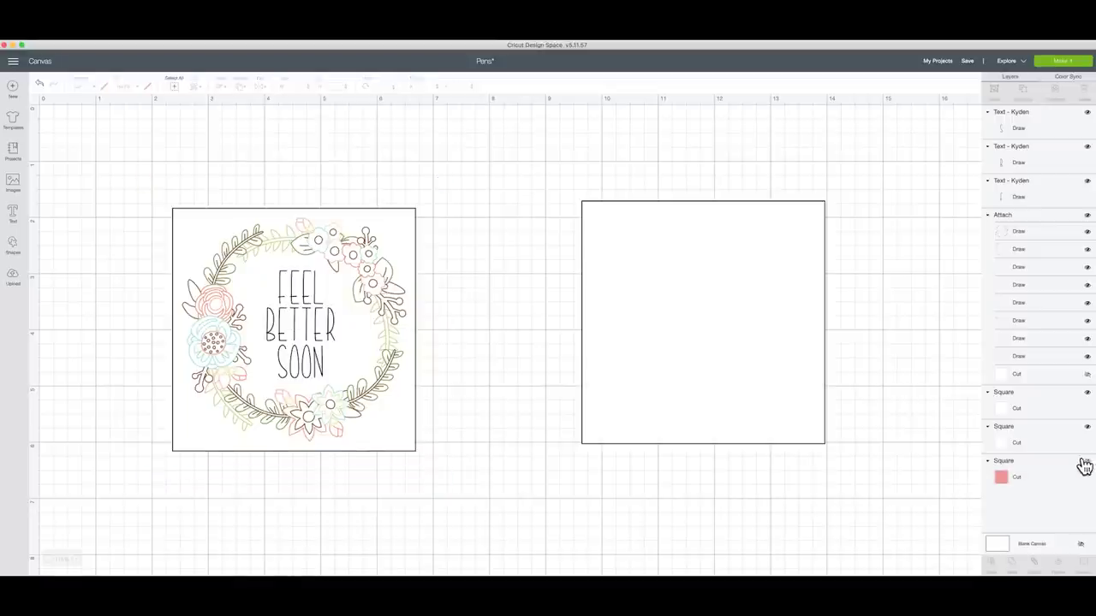
left_click_drag(250, 487, 348, 487)
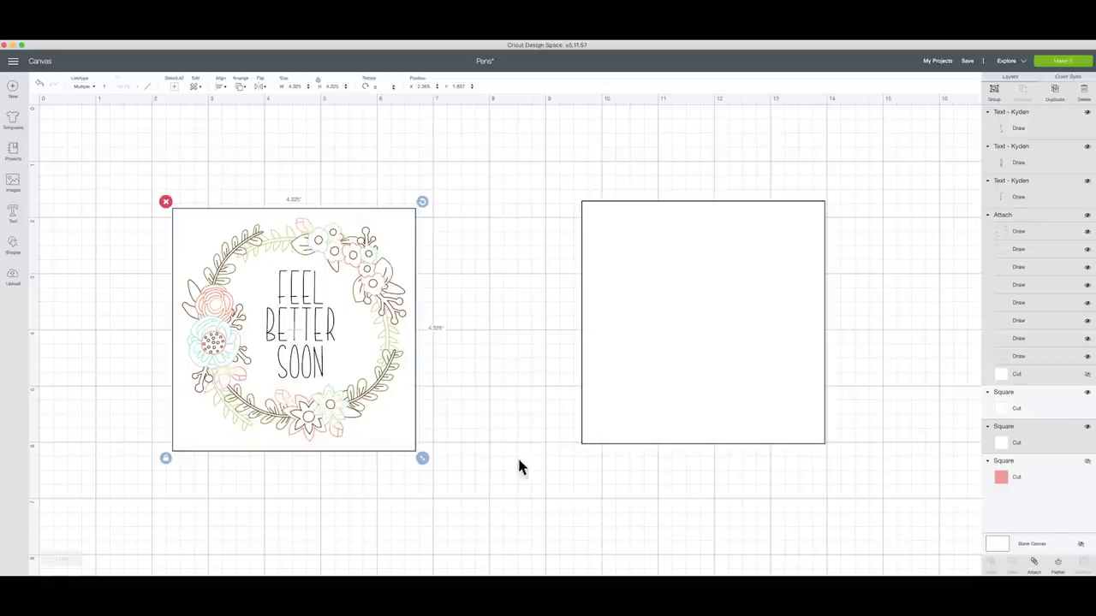
left_click_drag(220, 157, 385, 456)
left_click(1034, 565)
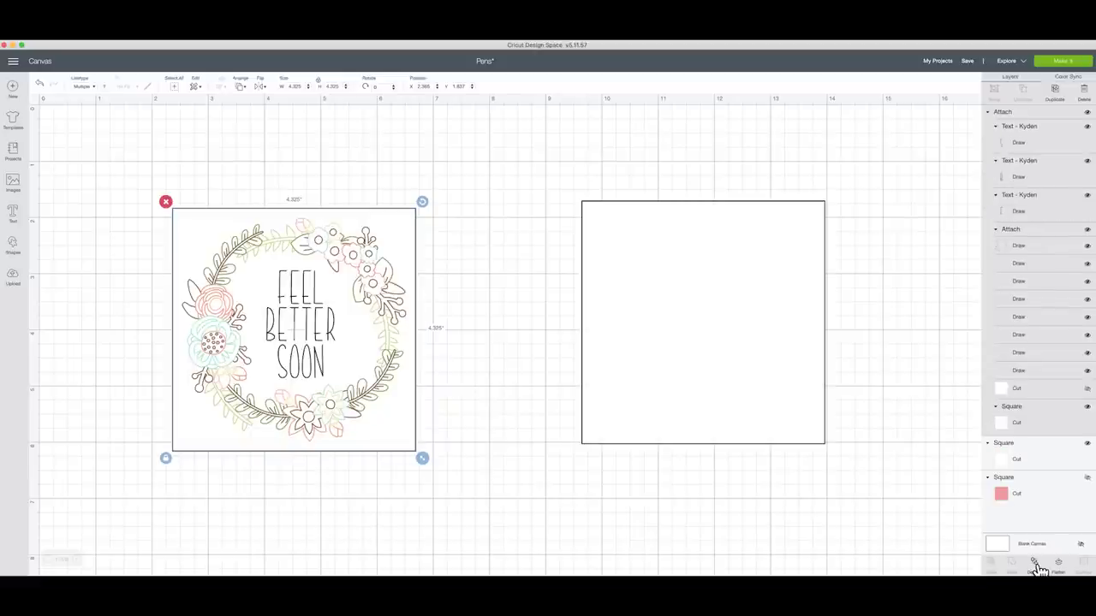
Bring the blank white square closer to the card design and space the two pieces slightly apart on the cutting mat.
left_click_drag(728, 326, 608, 329)
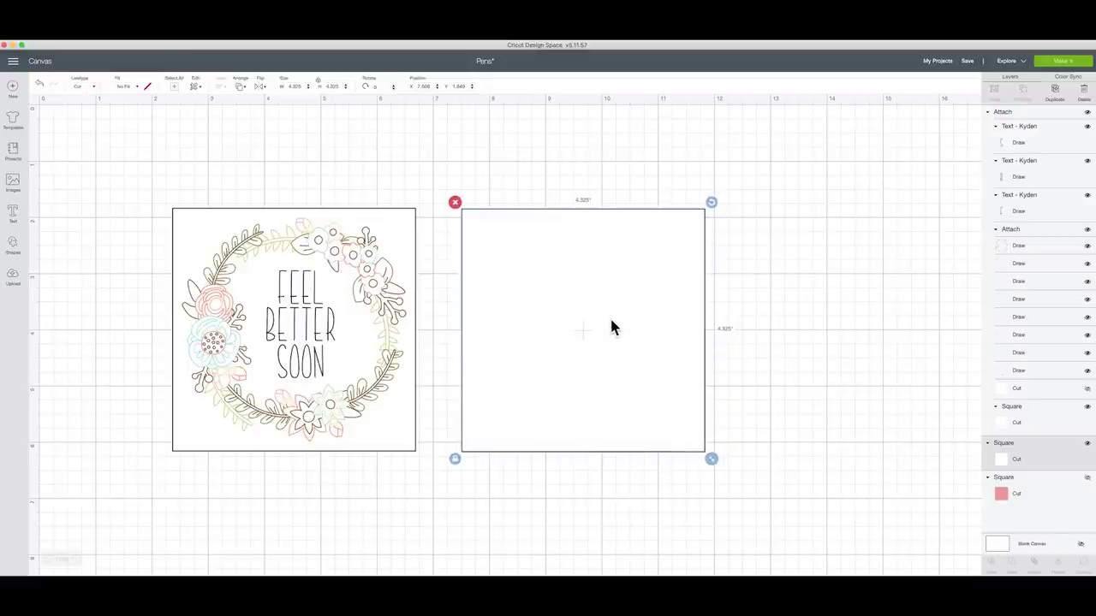
left_click(1044, 66)
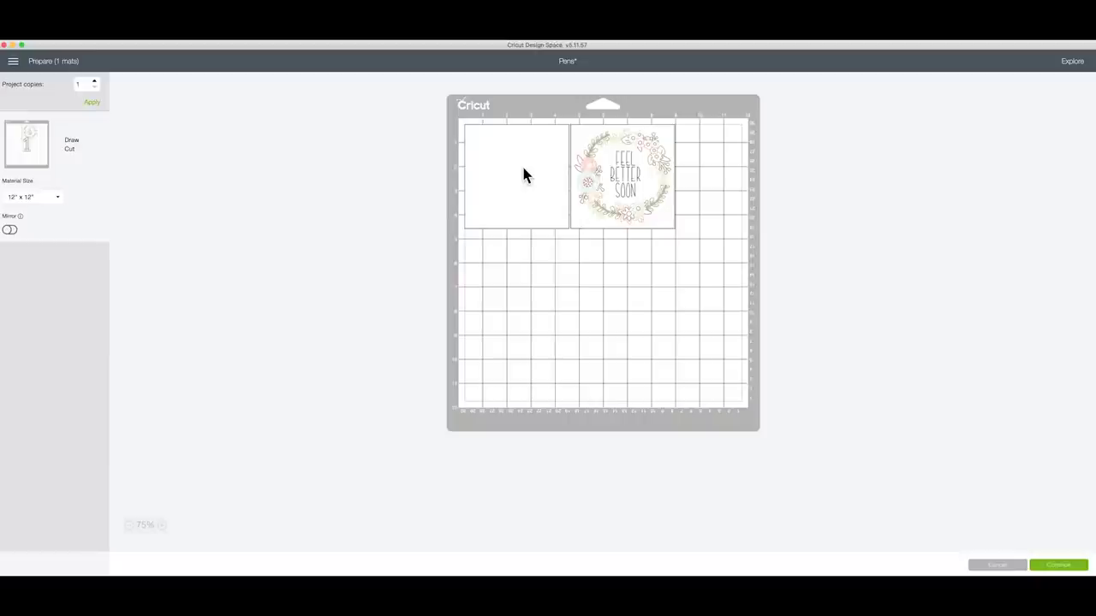
left_click(616, 172)
left_click_drag(615, 174, 616, 172)
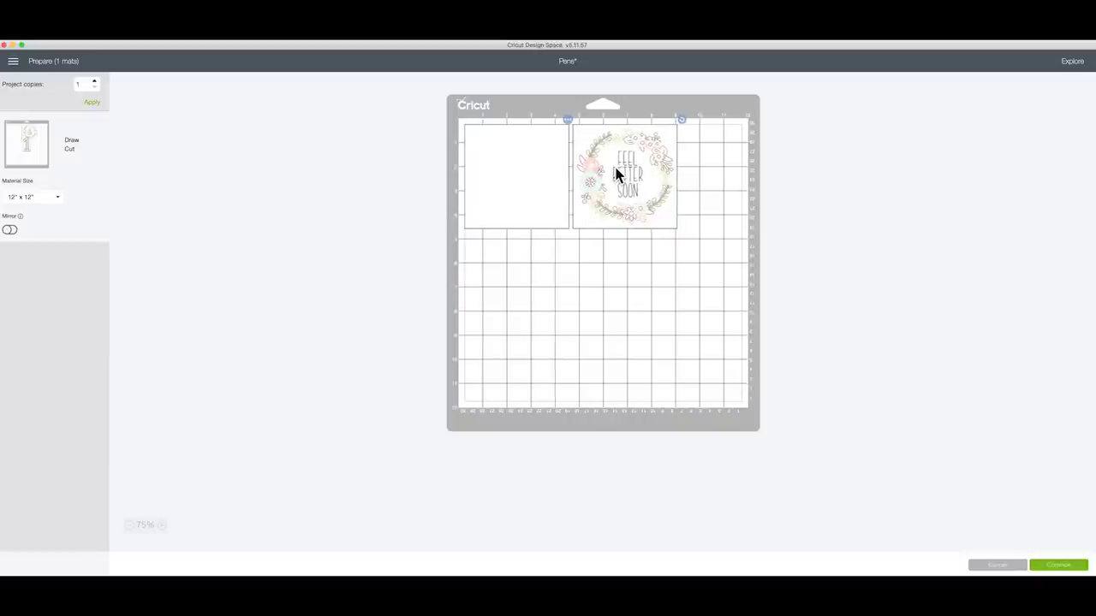
left_click(526, 171)
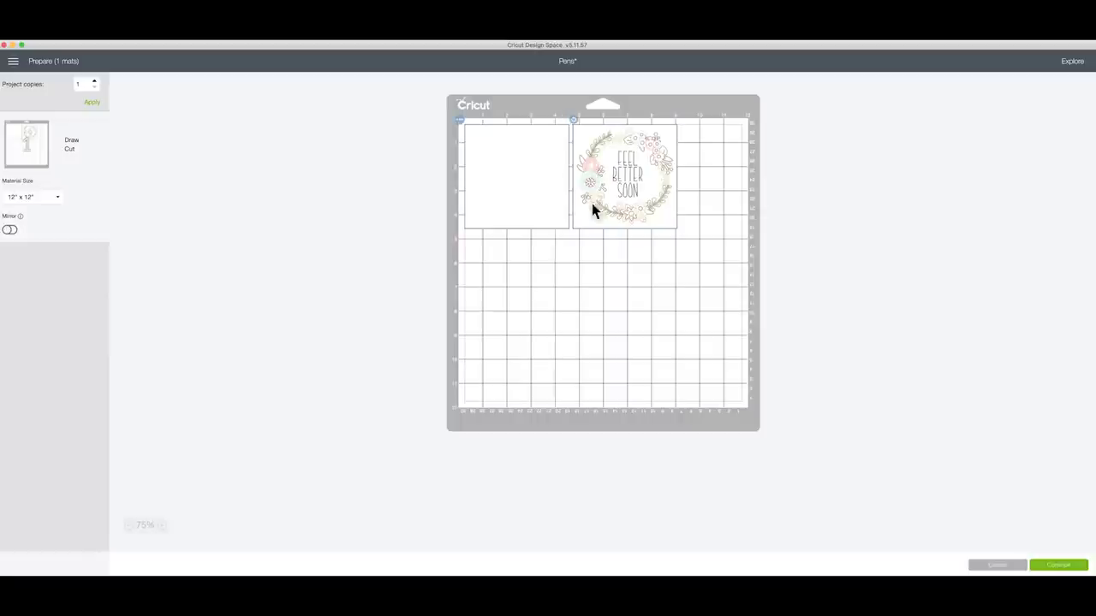
Set the base material to Medium Cardstock – 80 lb (216 gsm) to view the pen loading order, and cancel the cut.
left_click(1058, 565)
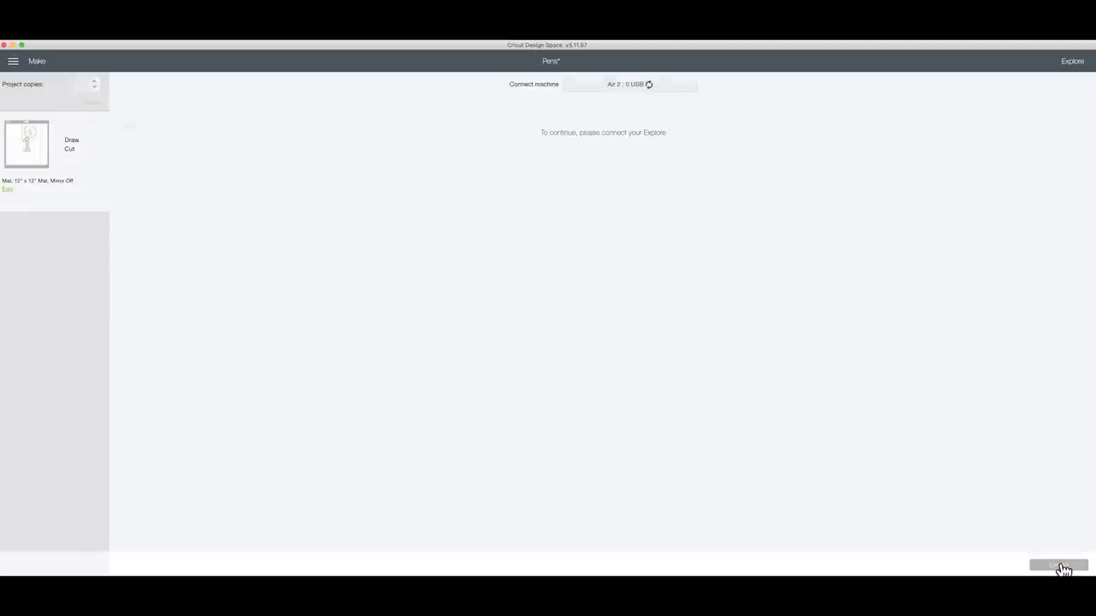
left_click(539, 157)
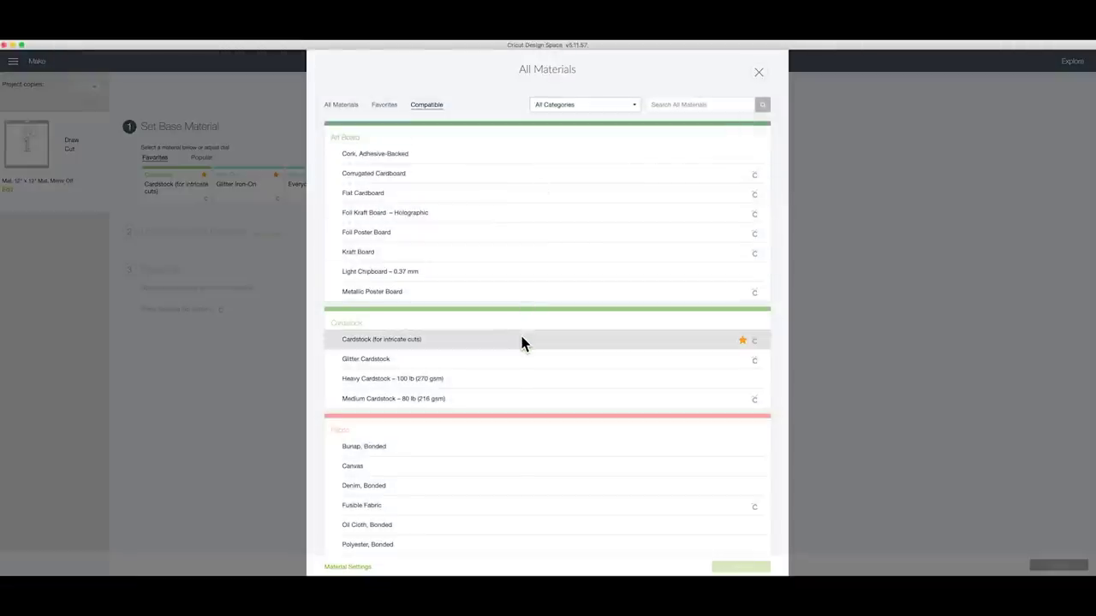
left_click(501, 398)
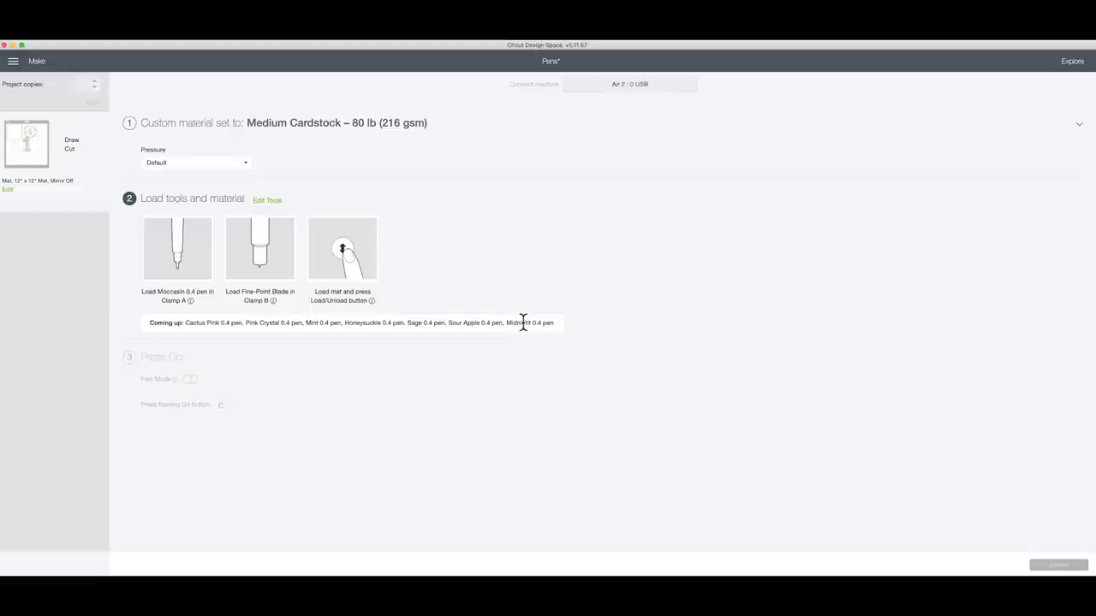
left_click(1044, 565)
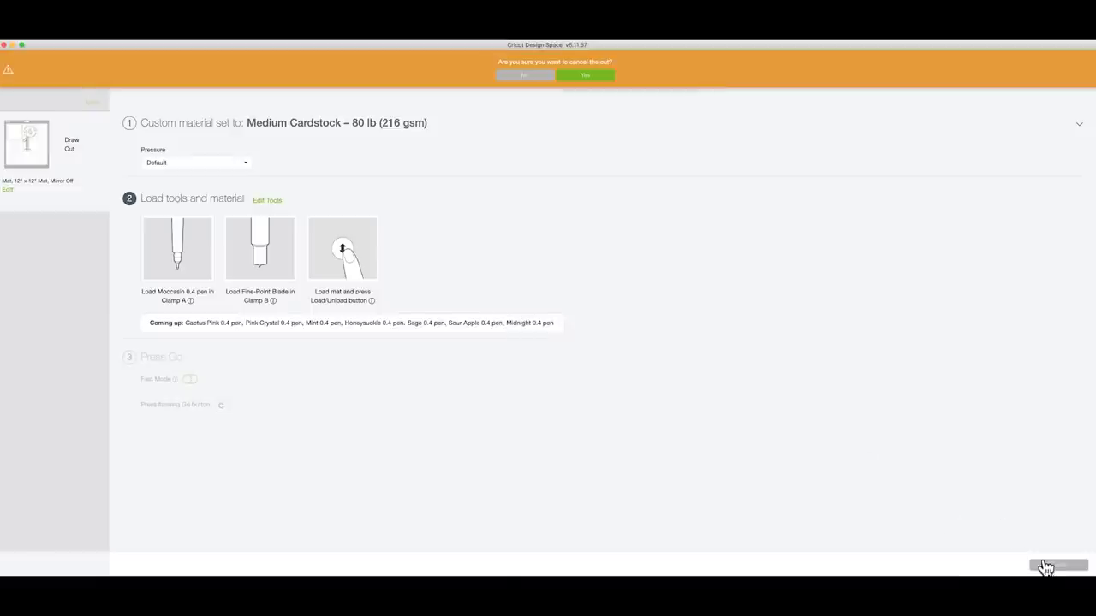
left_click(576, 76)
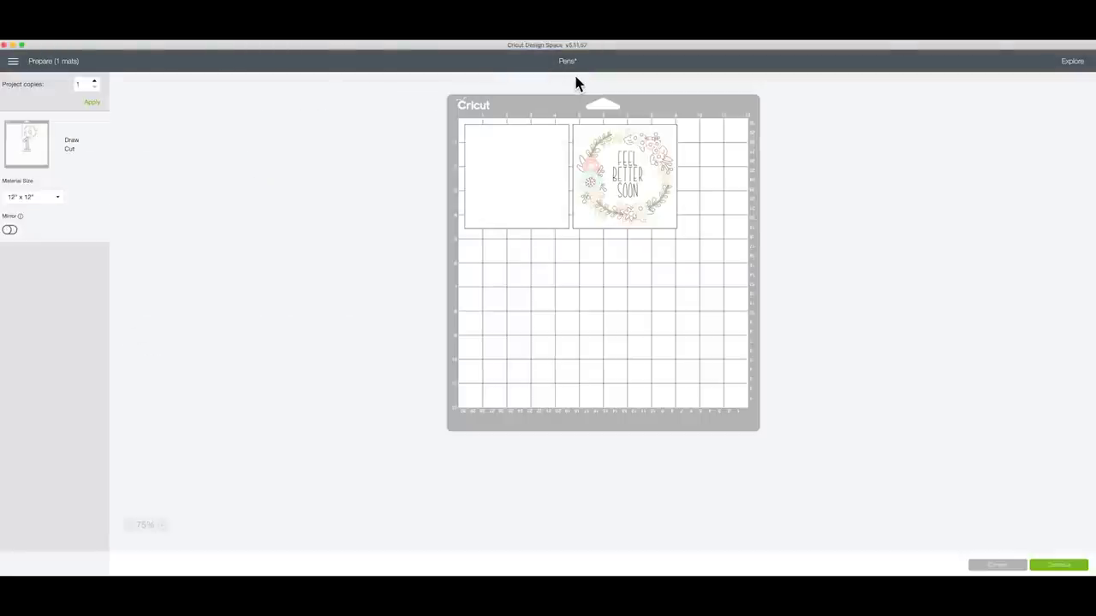
Return to the canvas and review the Fine Point (0.4mm) pen colours available for a wreath drawing layer.
left_click(997, 566)
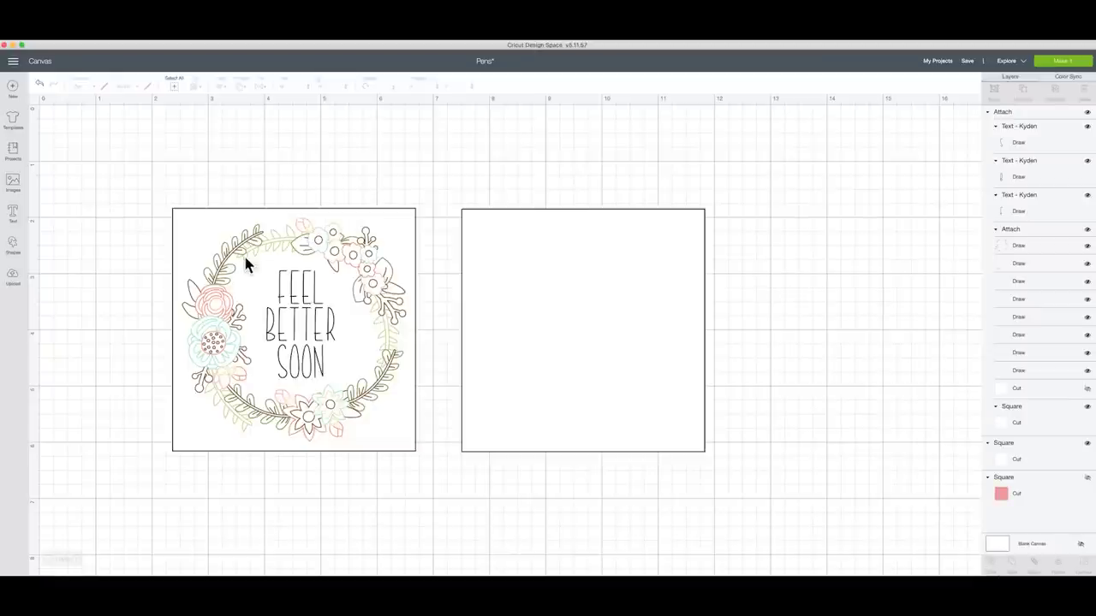
left_click(276, 248)
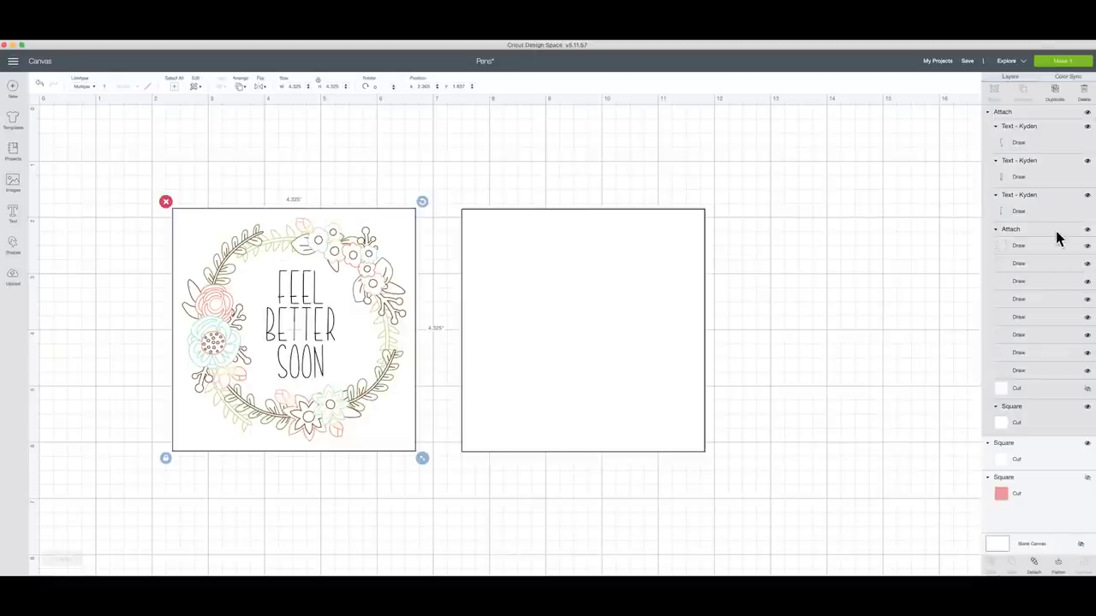
left_click(1030, 244)
left_click(1026, 263)
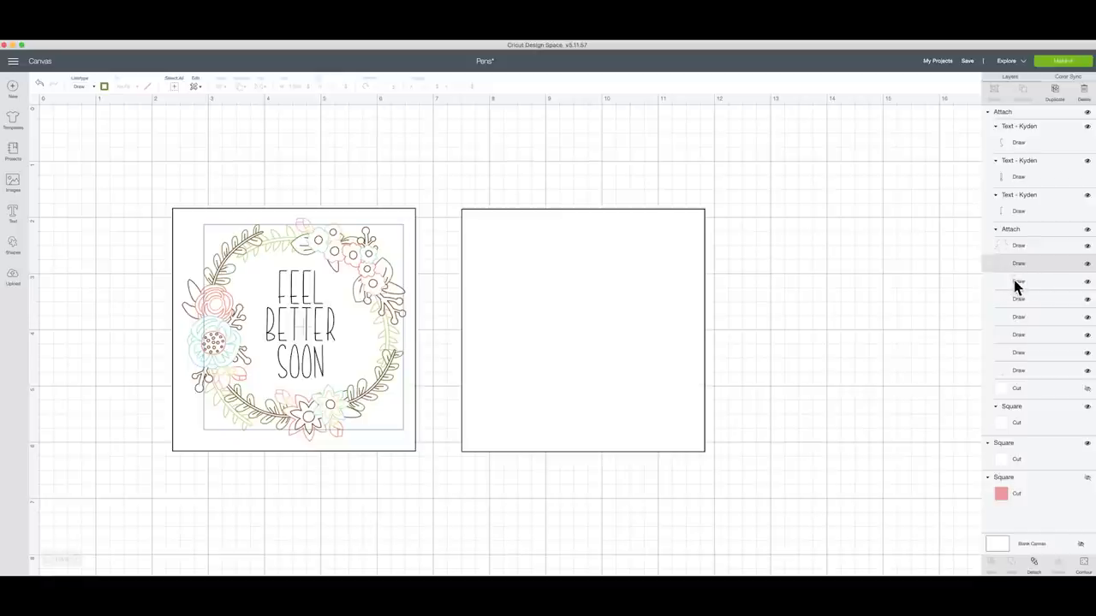
left_click(104, 89)
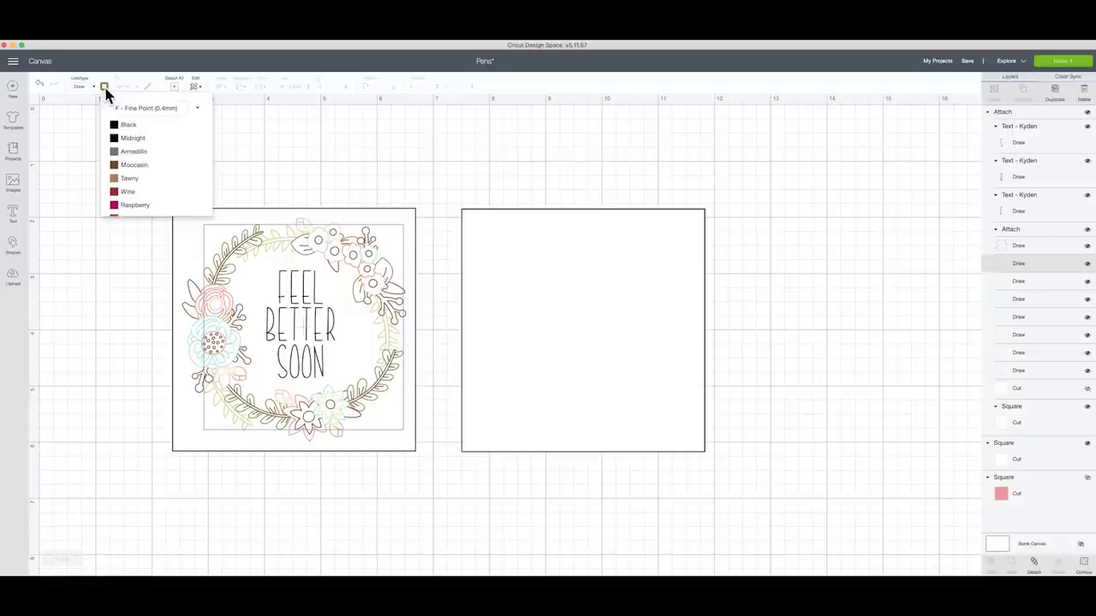
scroll(158, 137, "down", 10)
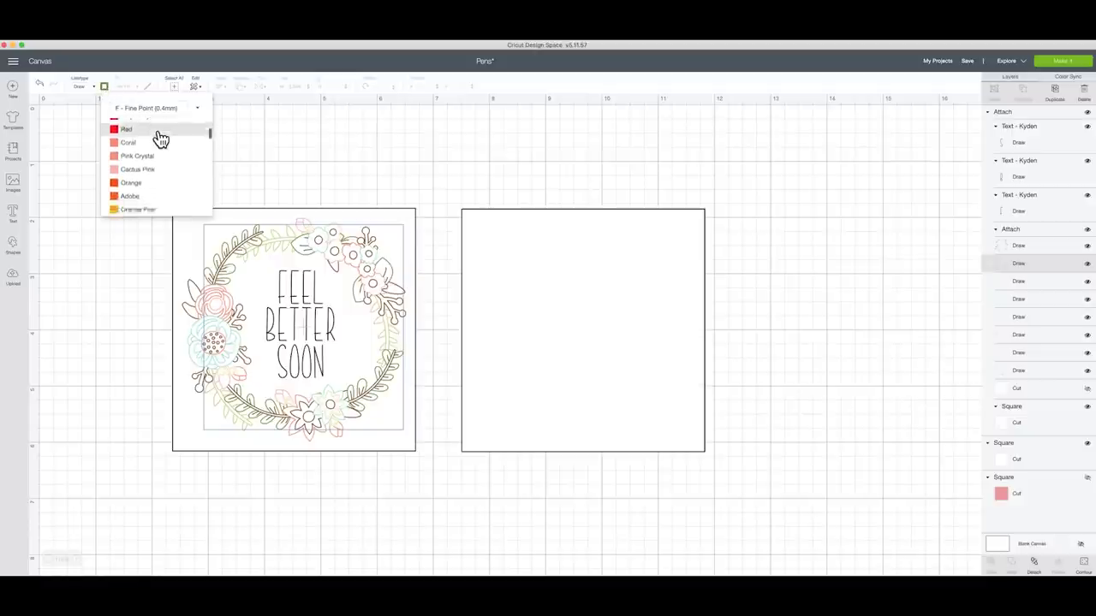
scroll(160, 139, "down", 10)
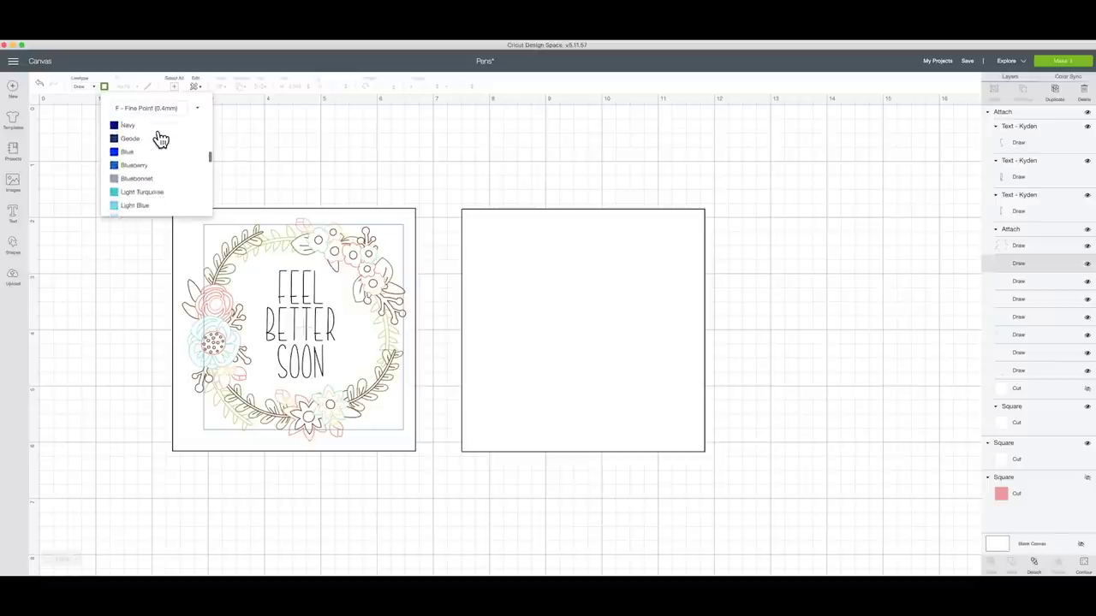
scroll(160, 139, "down", 10)
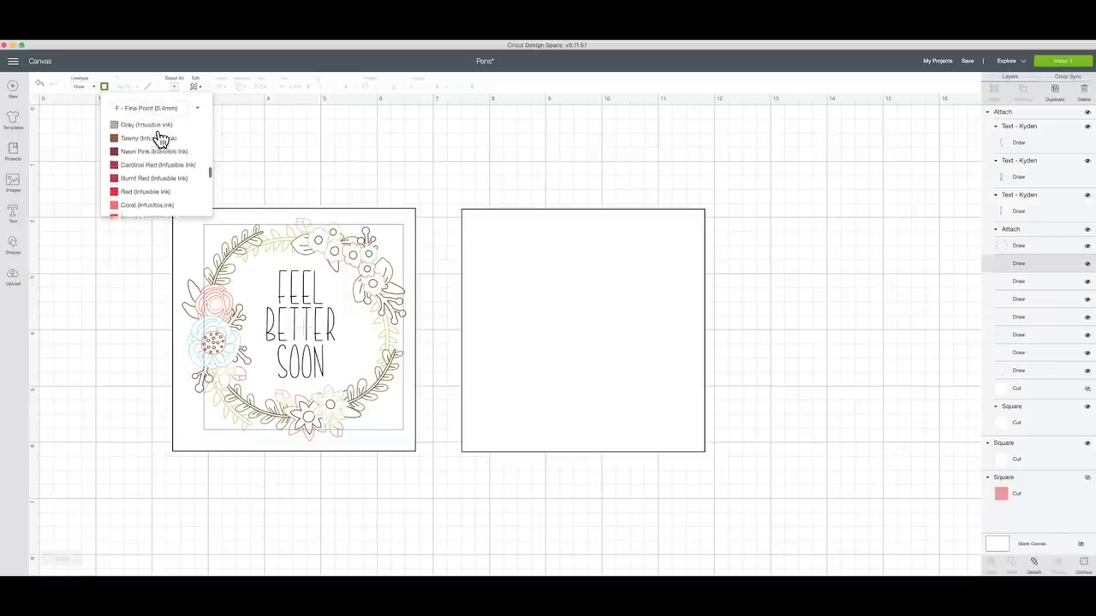
scroll(160, 139, "down", 10)
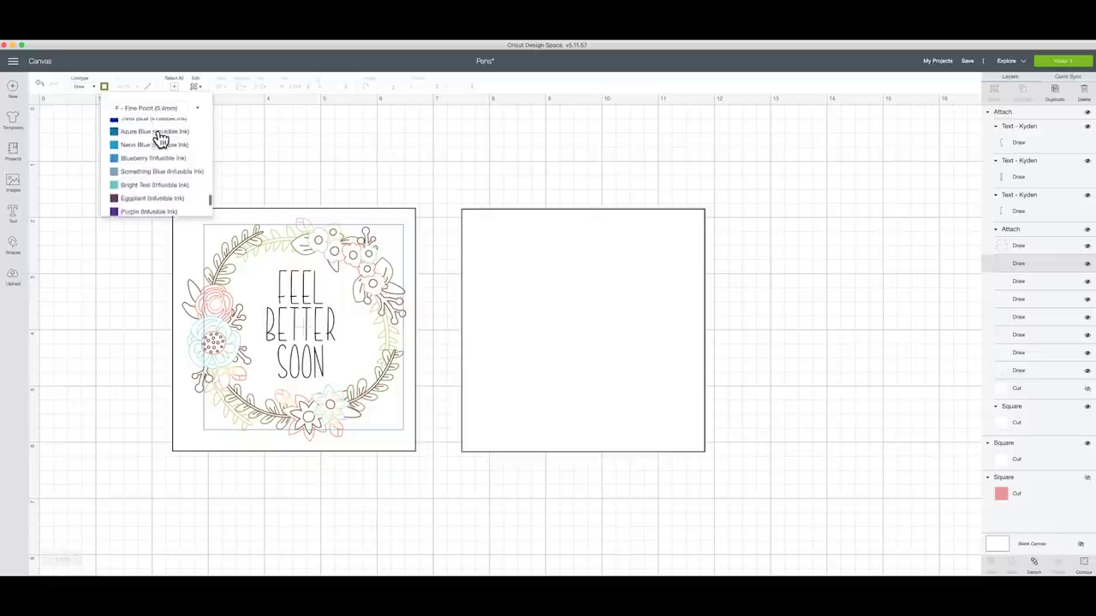
scroll(160, 139, "down", 3)
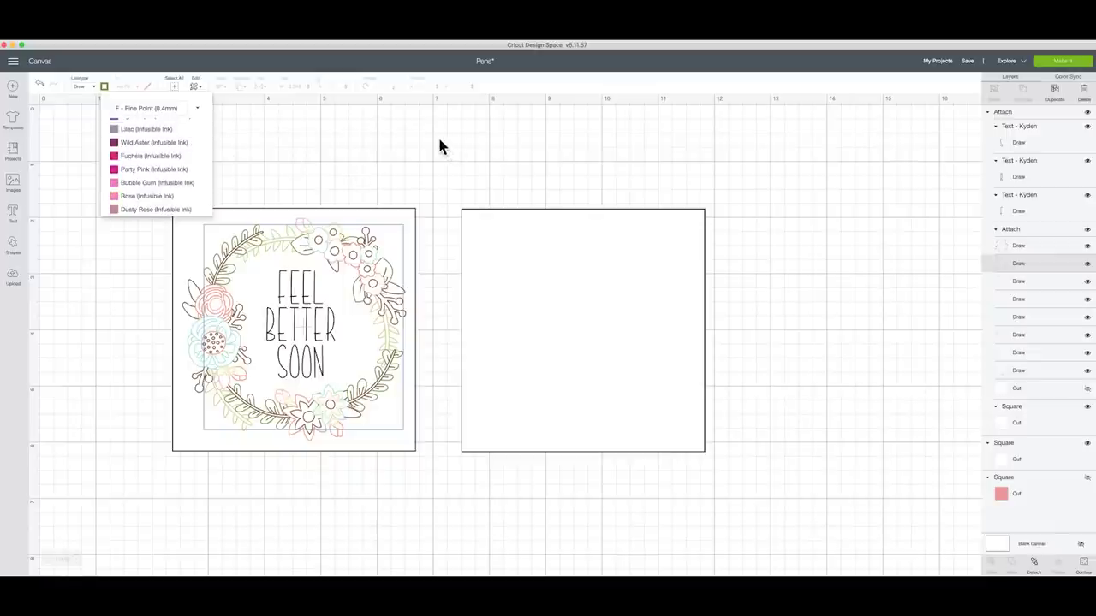
Set the pen colour of the word FEEL to Armadillo in Fine Point (0.4mm).
left_click(1028, 211)
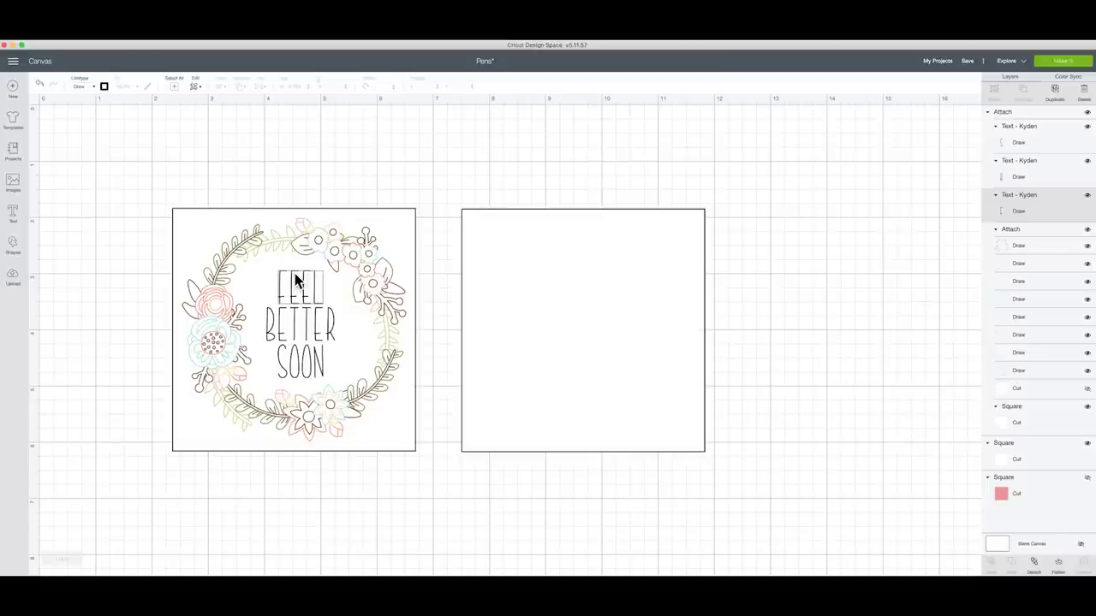
left_click(104, 86)
scroll(145, 139, "down", 10)
scroll(145, 138, "up", 5)
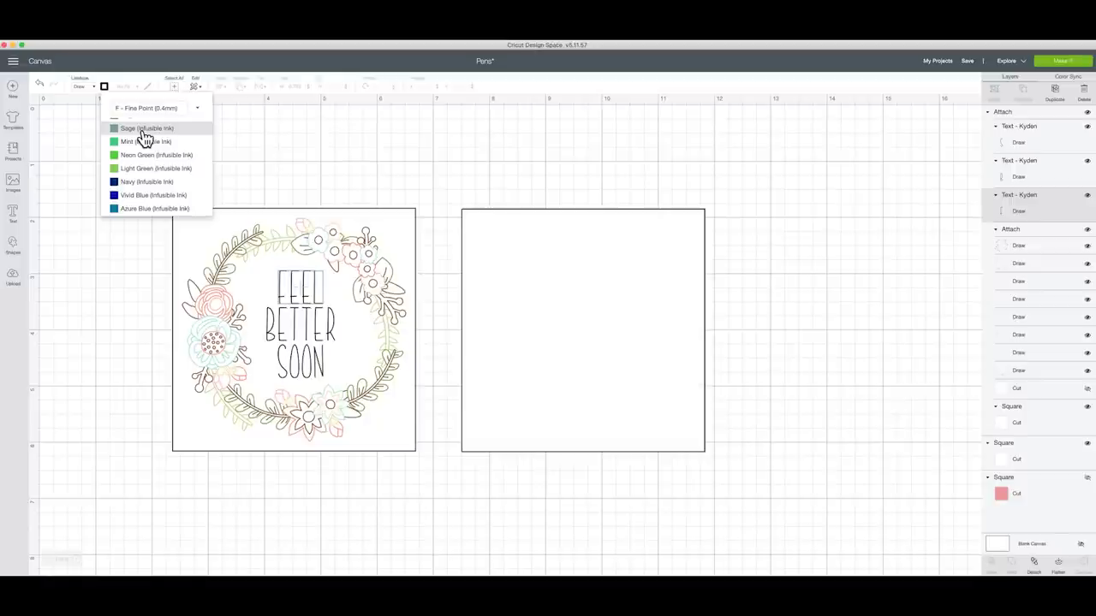
scroll(145, 139, "up", 8)
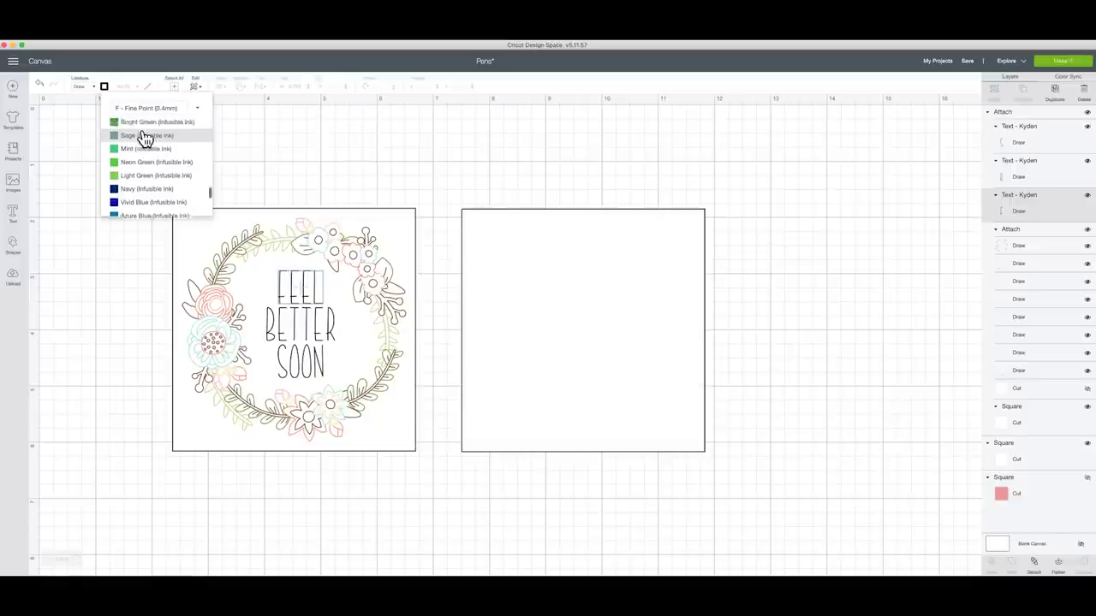
scroll(146, 138, "up", 3)
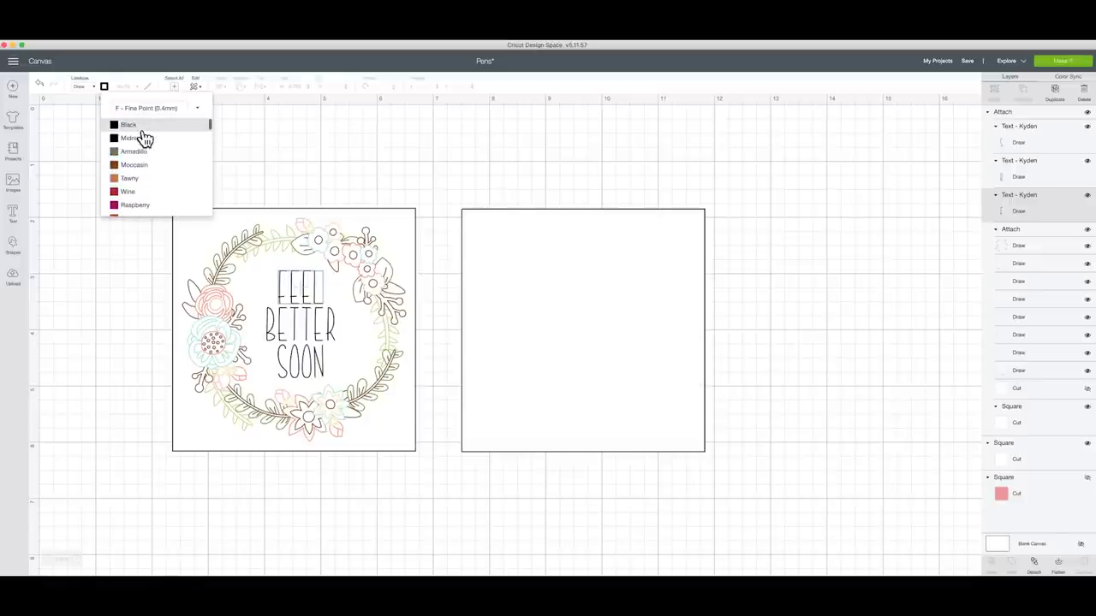
left_click(141, 152)
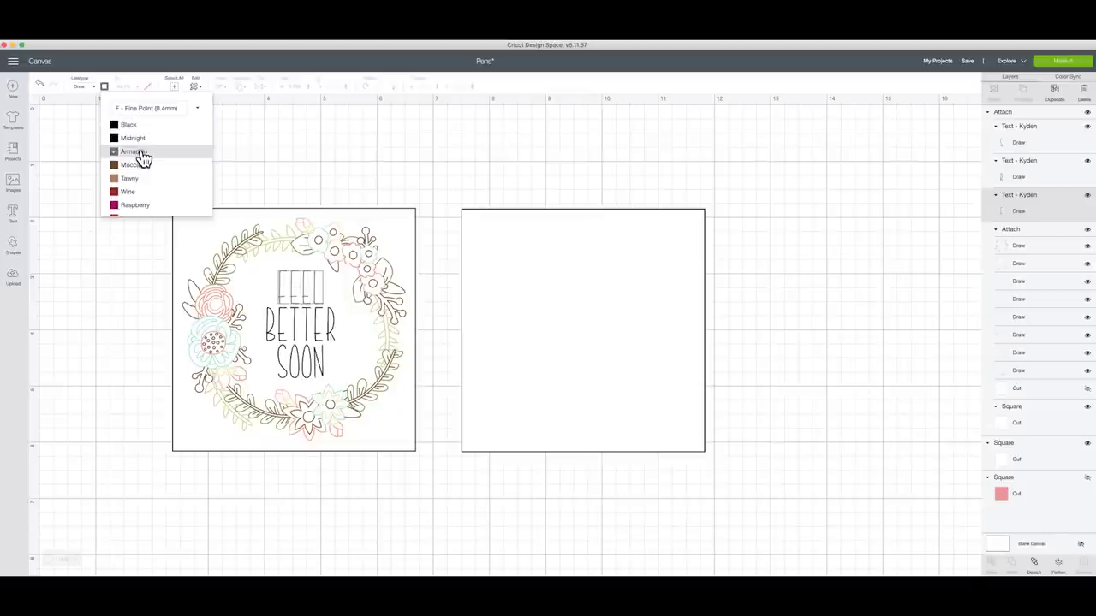
Set the pen colour of the words BETTER and SOON to Armadillo, and deselect the design.
left_click(296, 318)
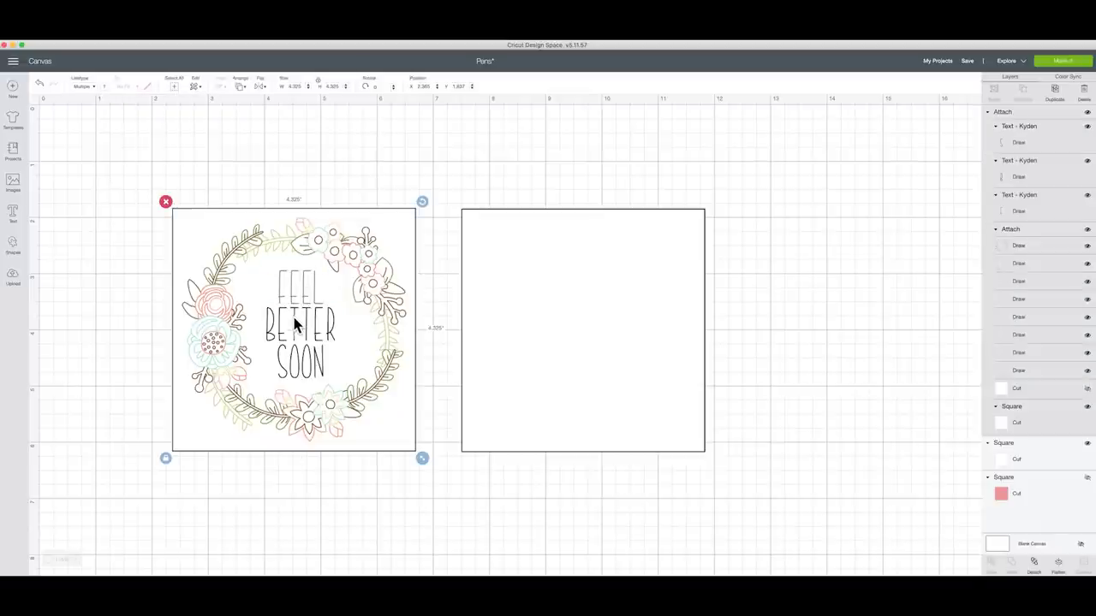
left_click(1046, 181)
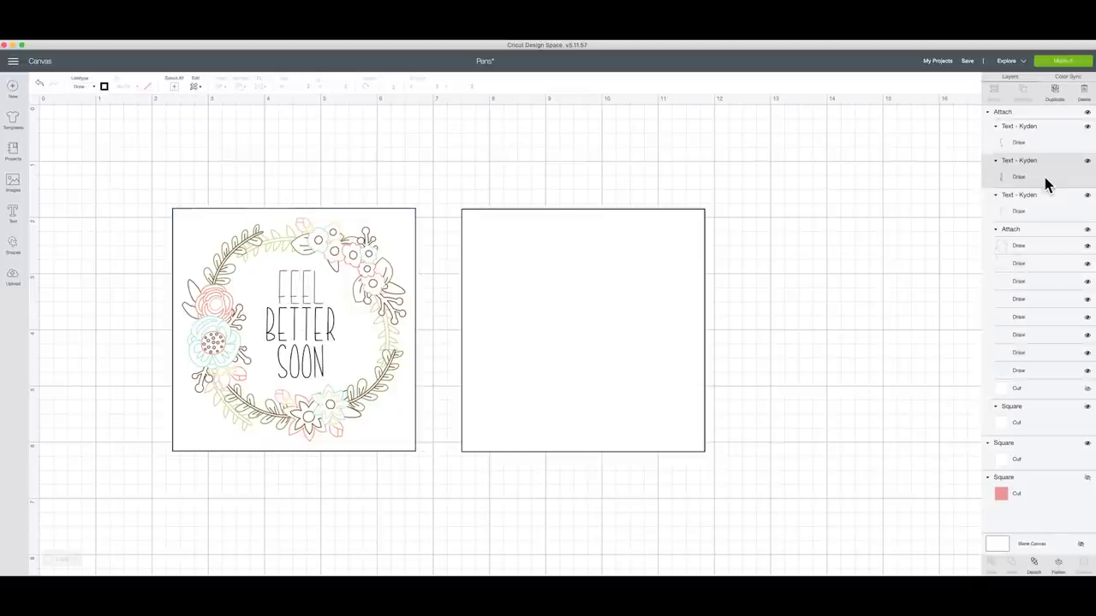
left_click(103, 87)
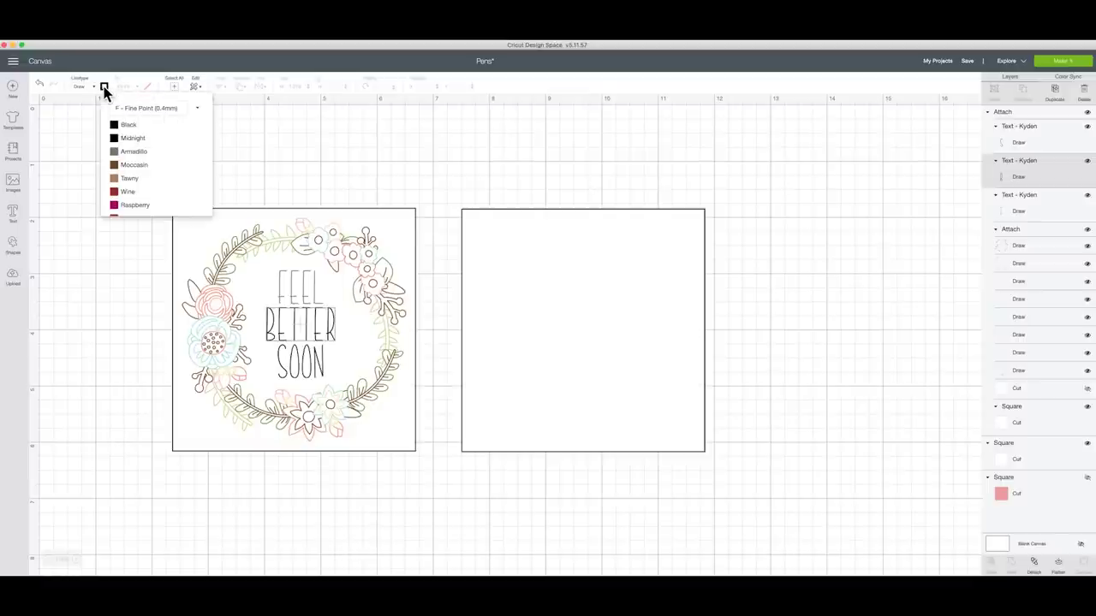
left_click(124, 151)
left_click(1017, 149)
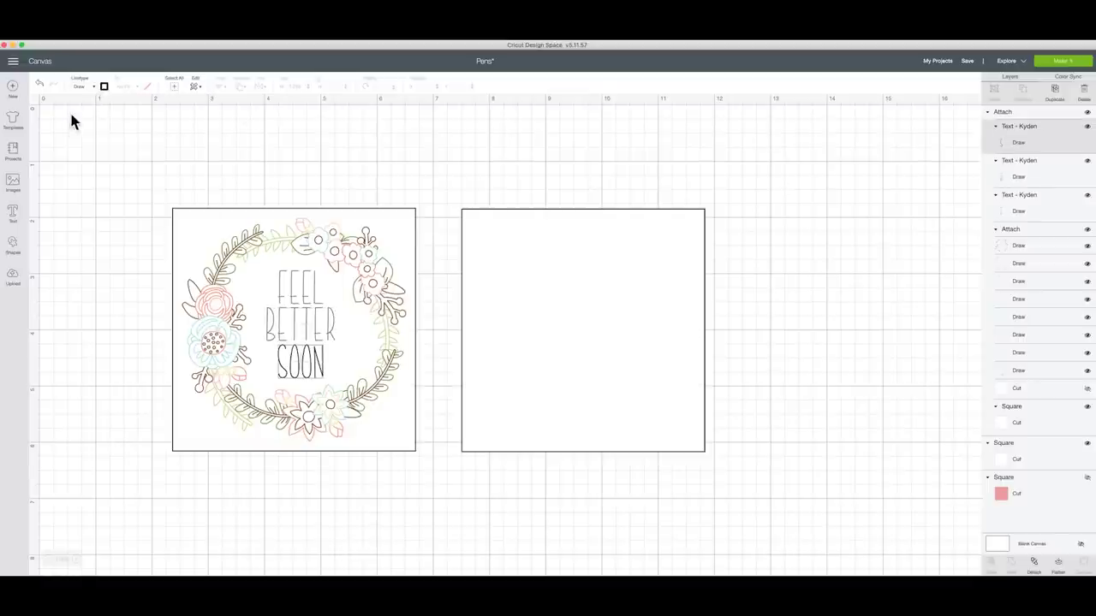
left_click(103, 88)
left_click(119, 154)
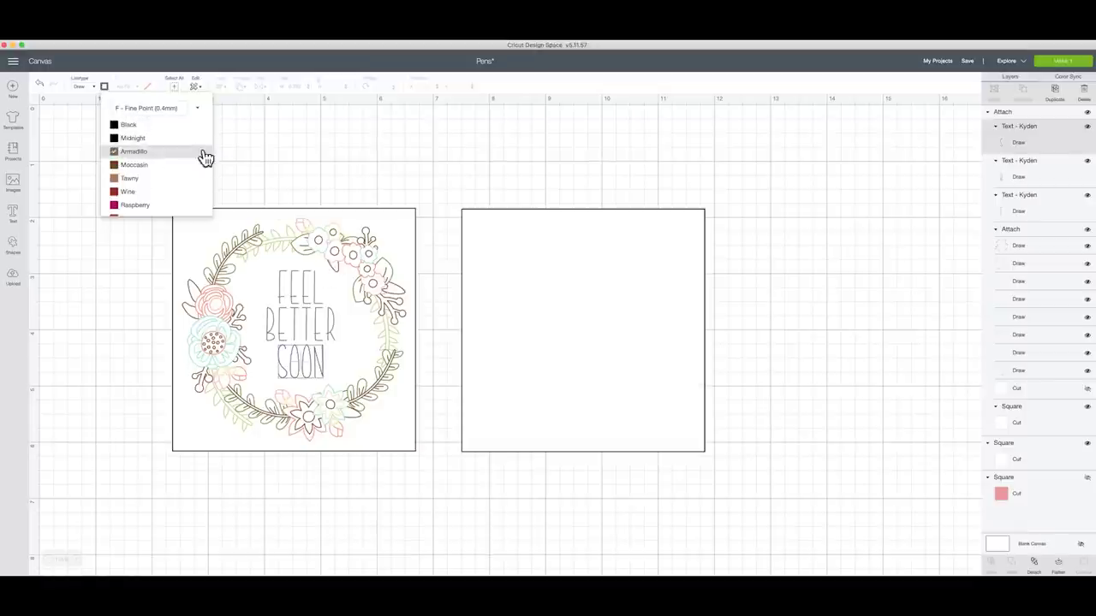
scroll(141, 160, "down", 5)
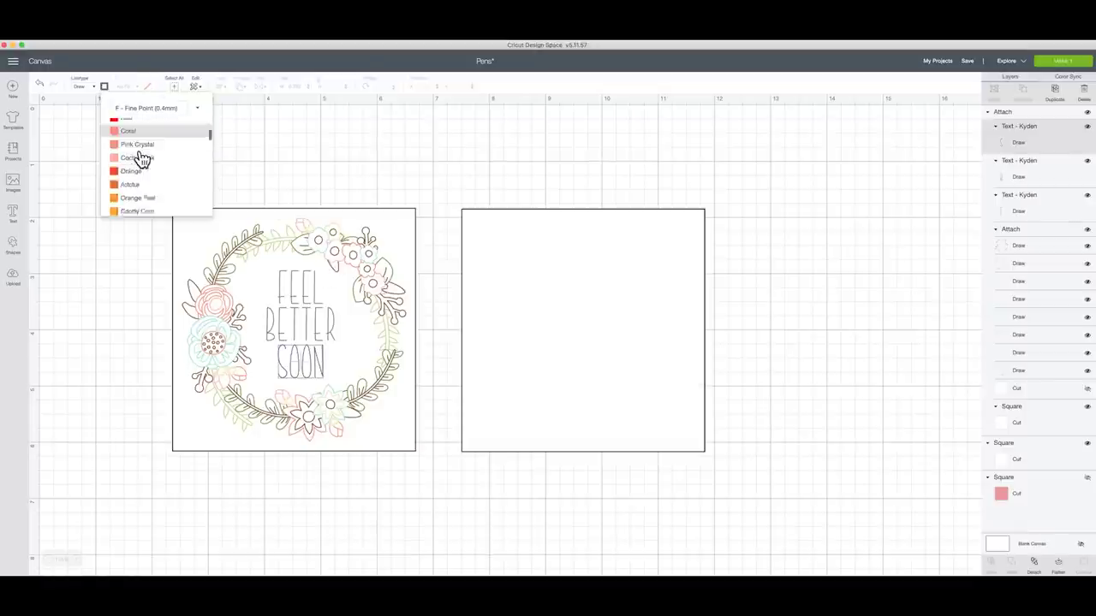
scroll(141, 158, "down", 6)
left_click(344, 153)
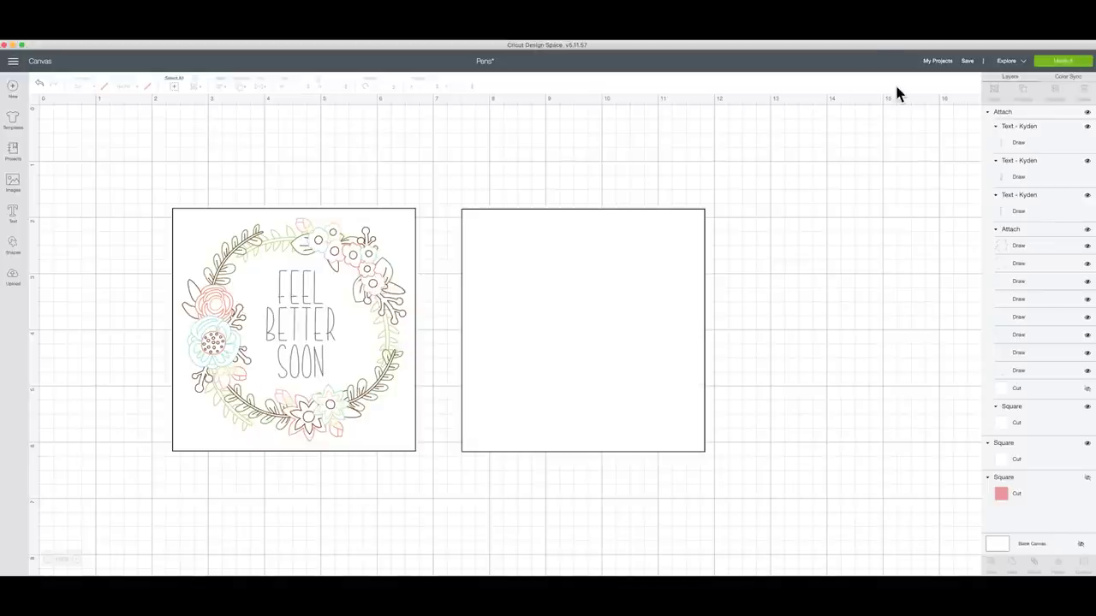
Send the card to be made and set its base material to Cardstock (for intricate cuts).
left_click(1066, 62)
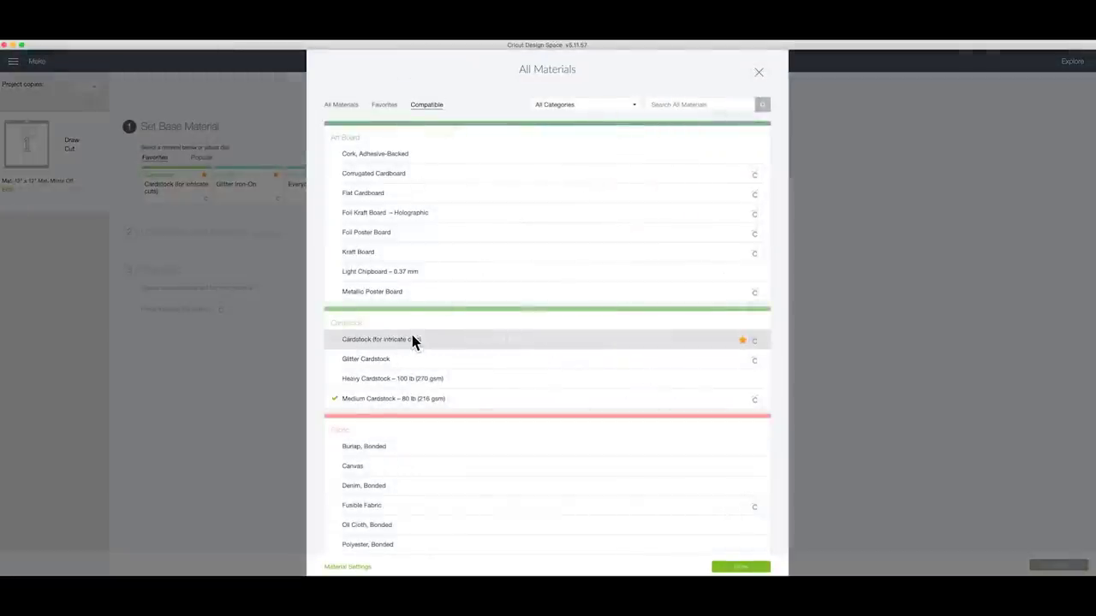
left_click(399, 339)
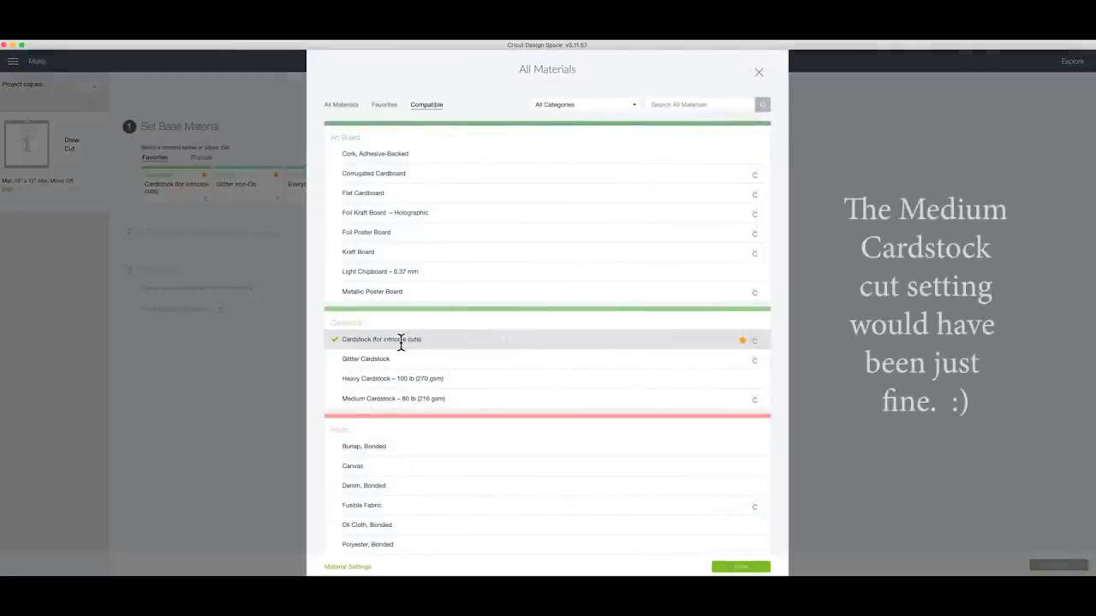
left_click(741, 568)
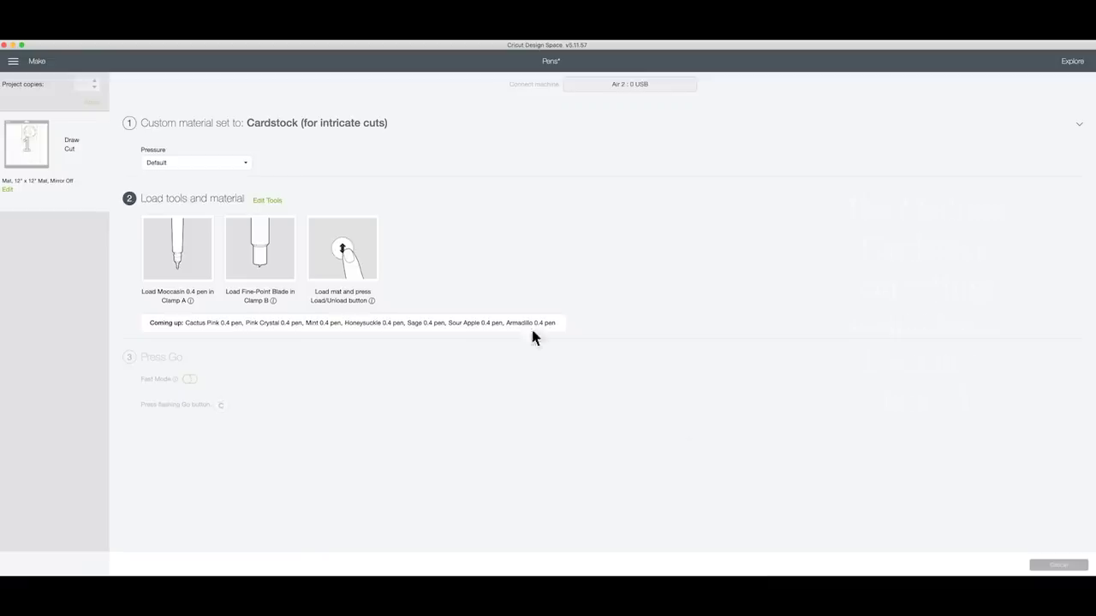